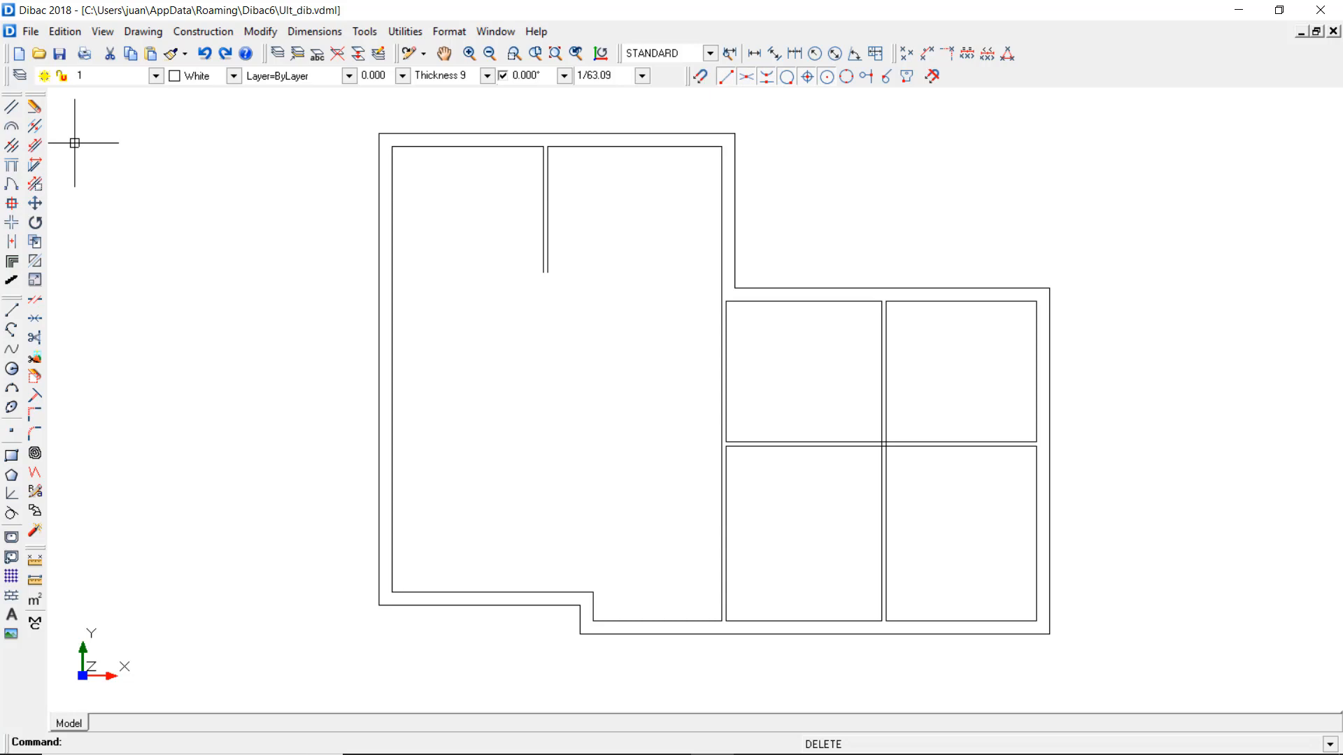
- Lengthen the short vertical partition down to the lower interior wall face, and shorten it back to a free point near the upper wall
left_click(35, 163)
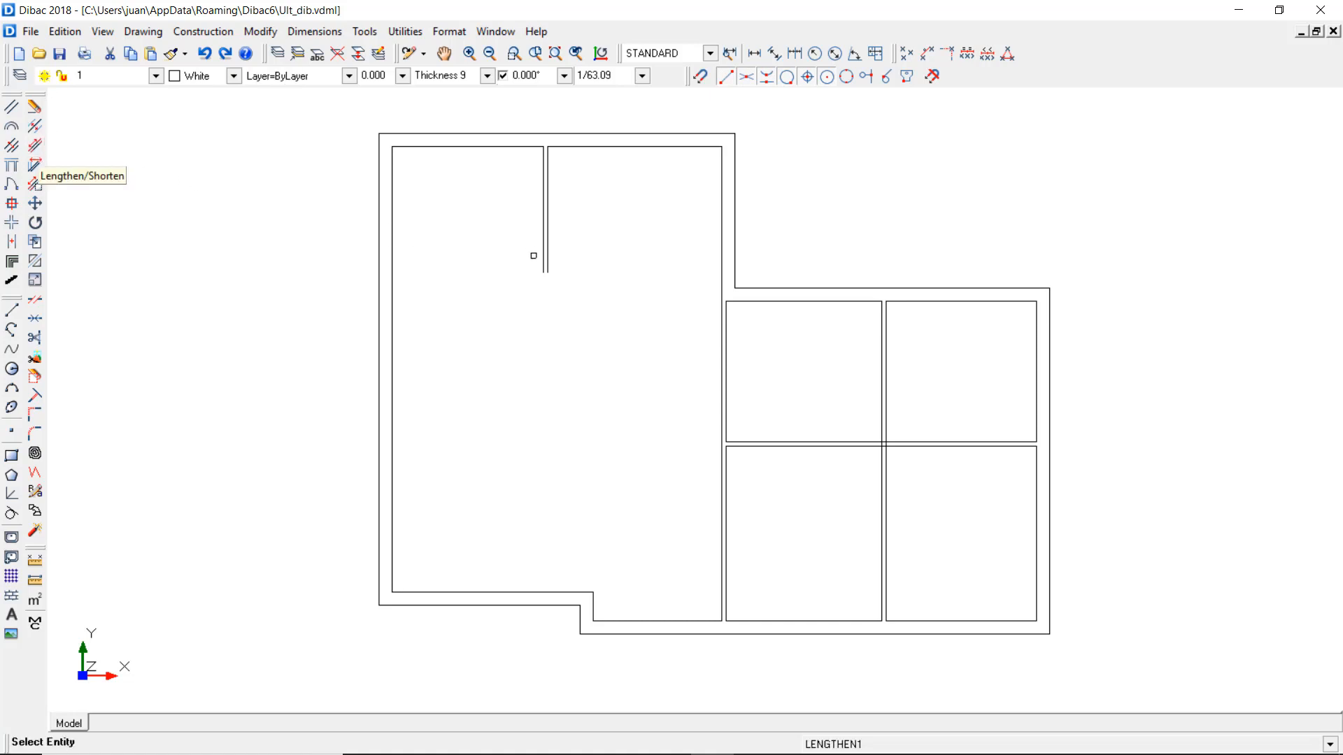
left_click(541, 262)
left_click(541, 262)
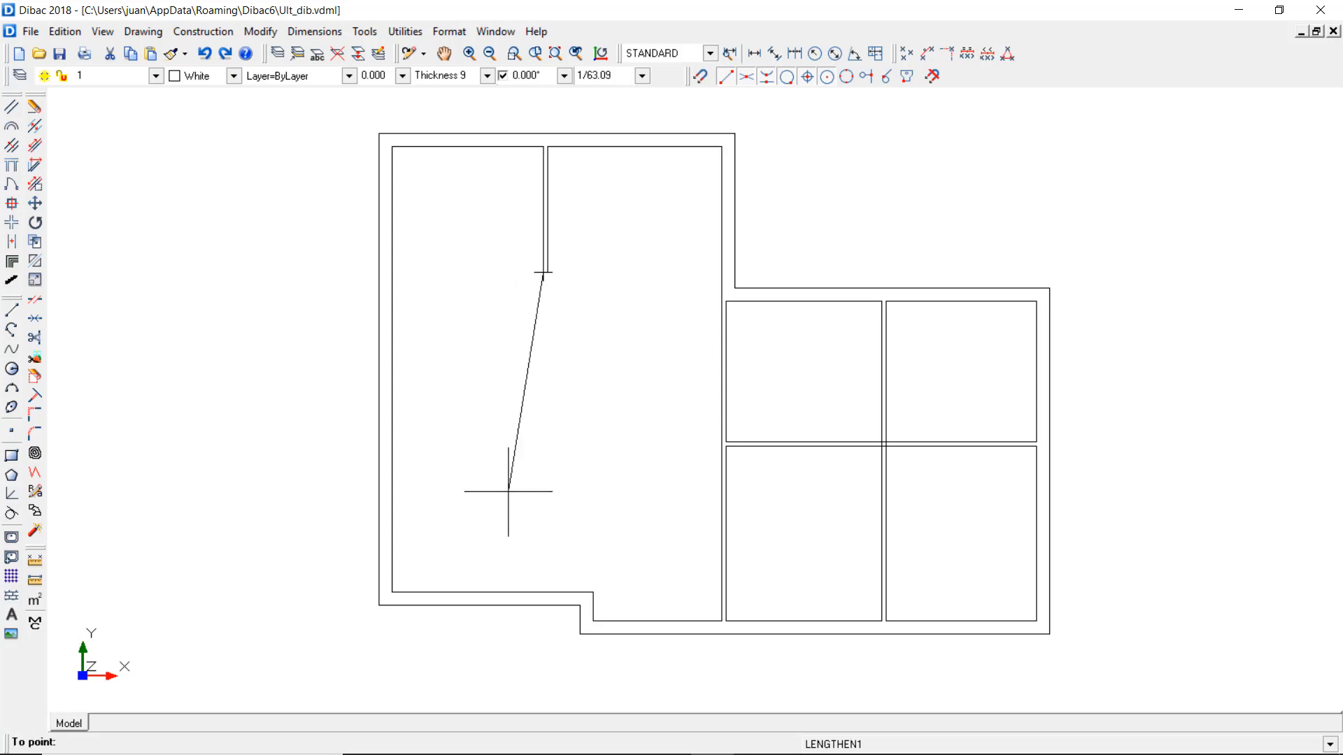
left_click(536, 593)
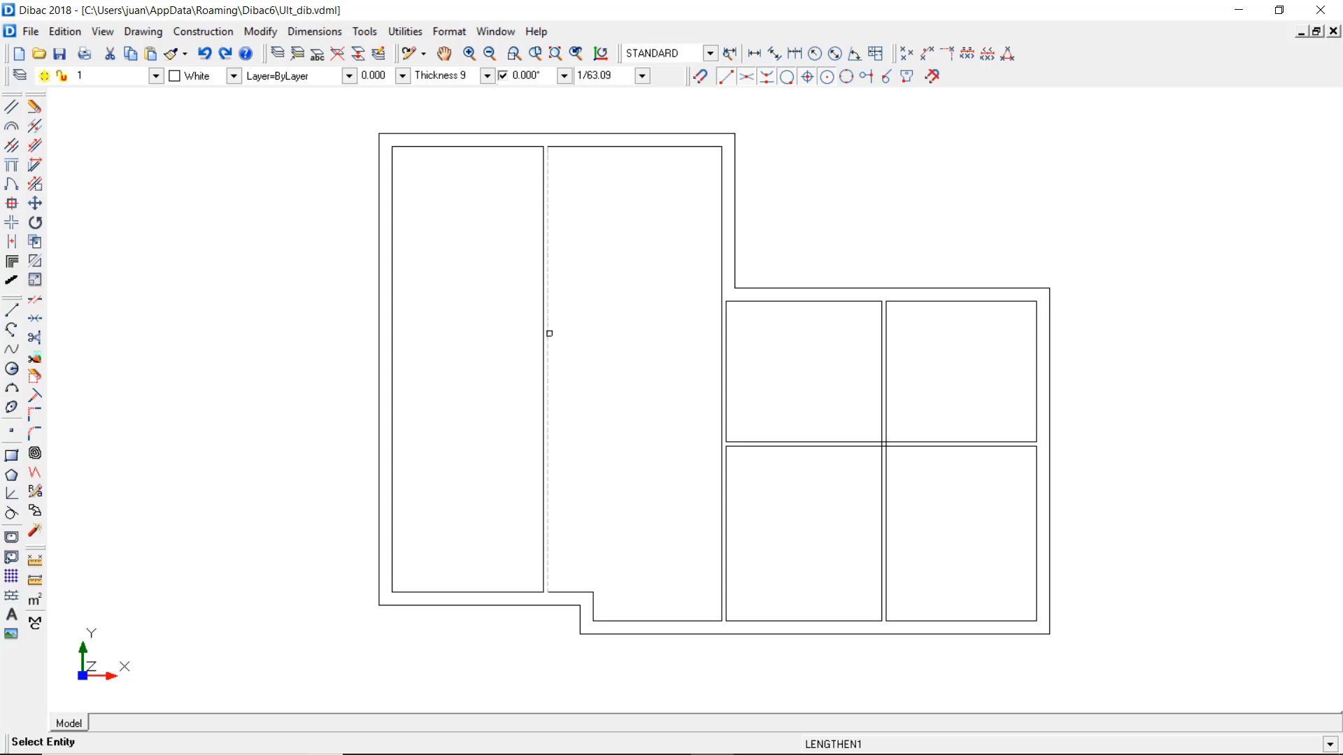
left_click(548, 568)
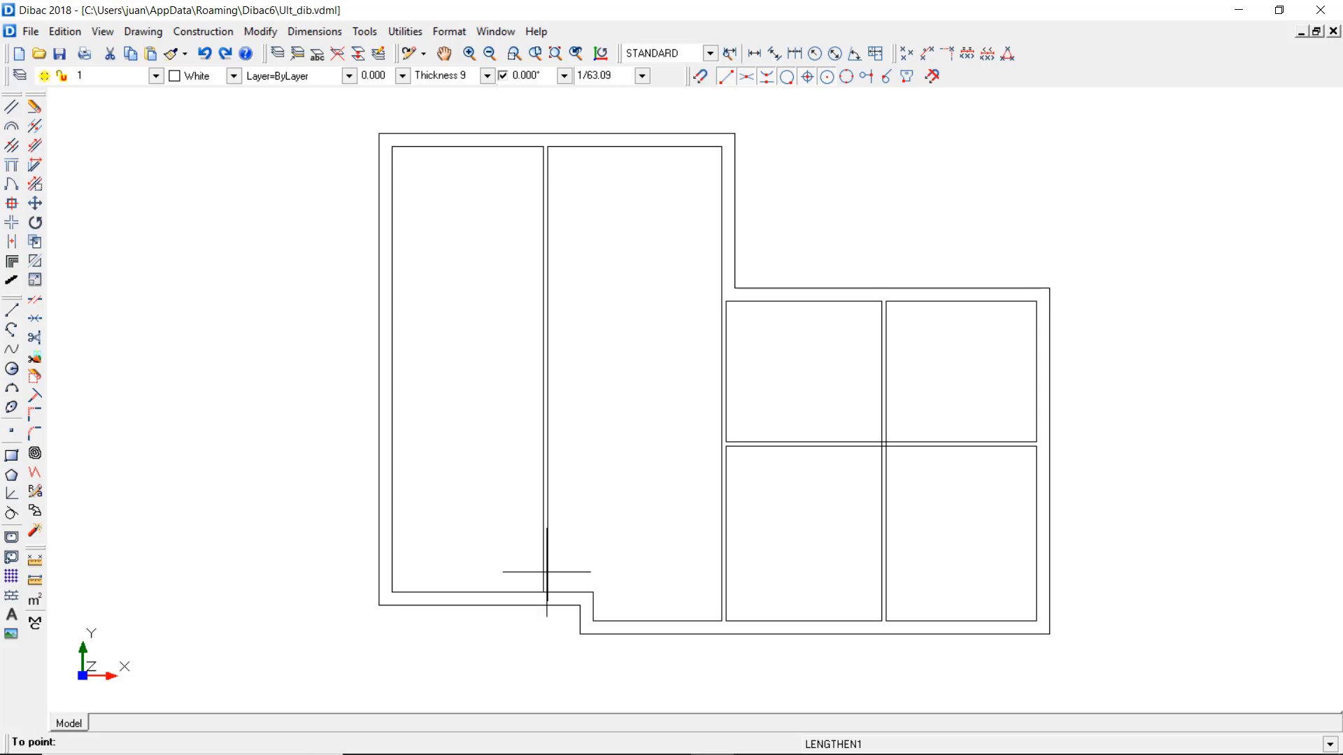
left_click(597, 215)
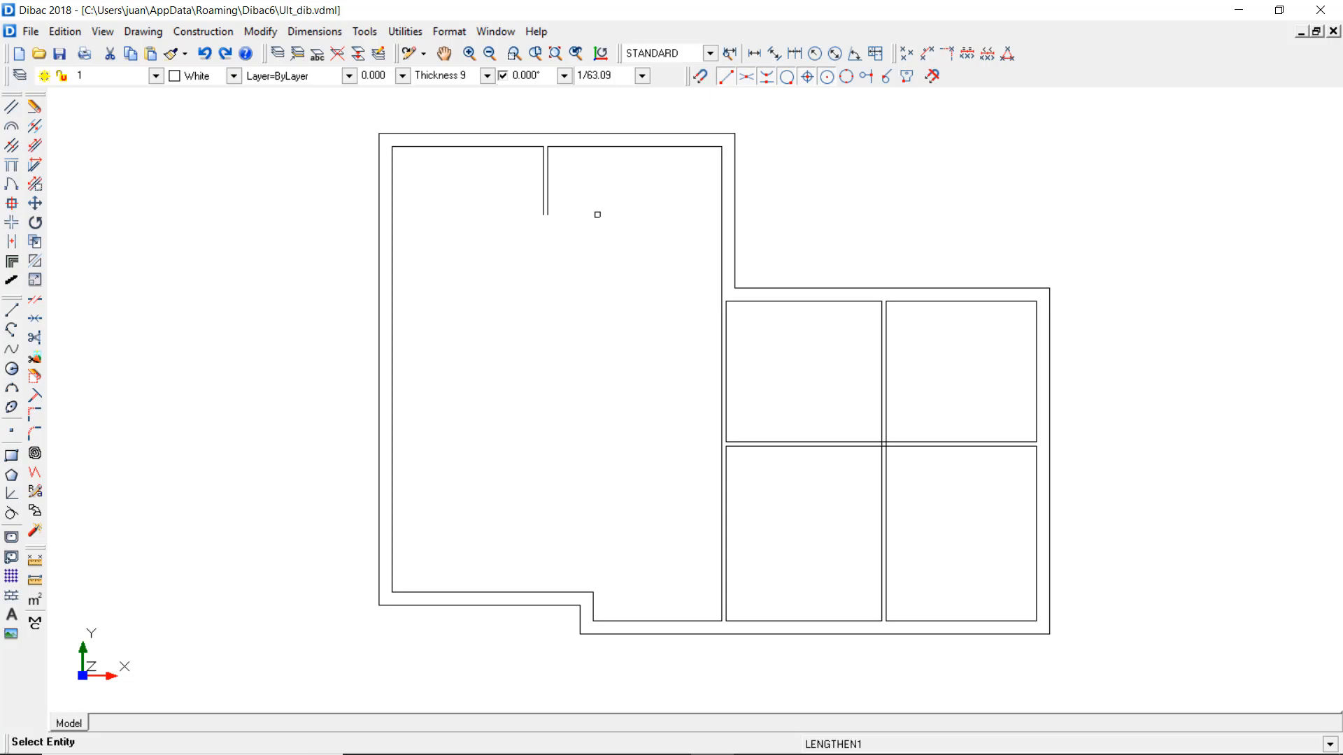
- Lengthen the free end of the vertical partition by 5 and shorten it by 3
left_click(547, 208)
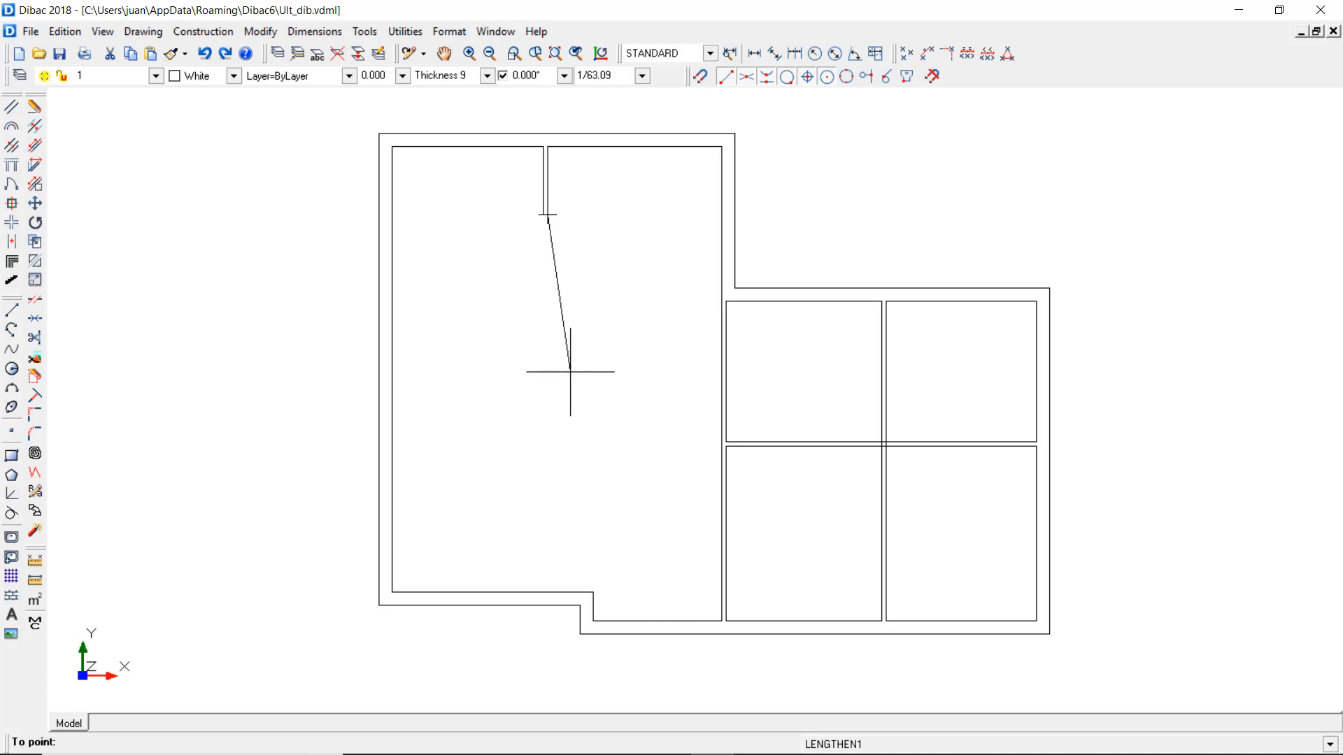
type("5")
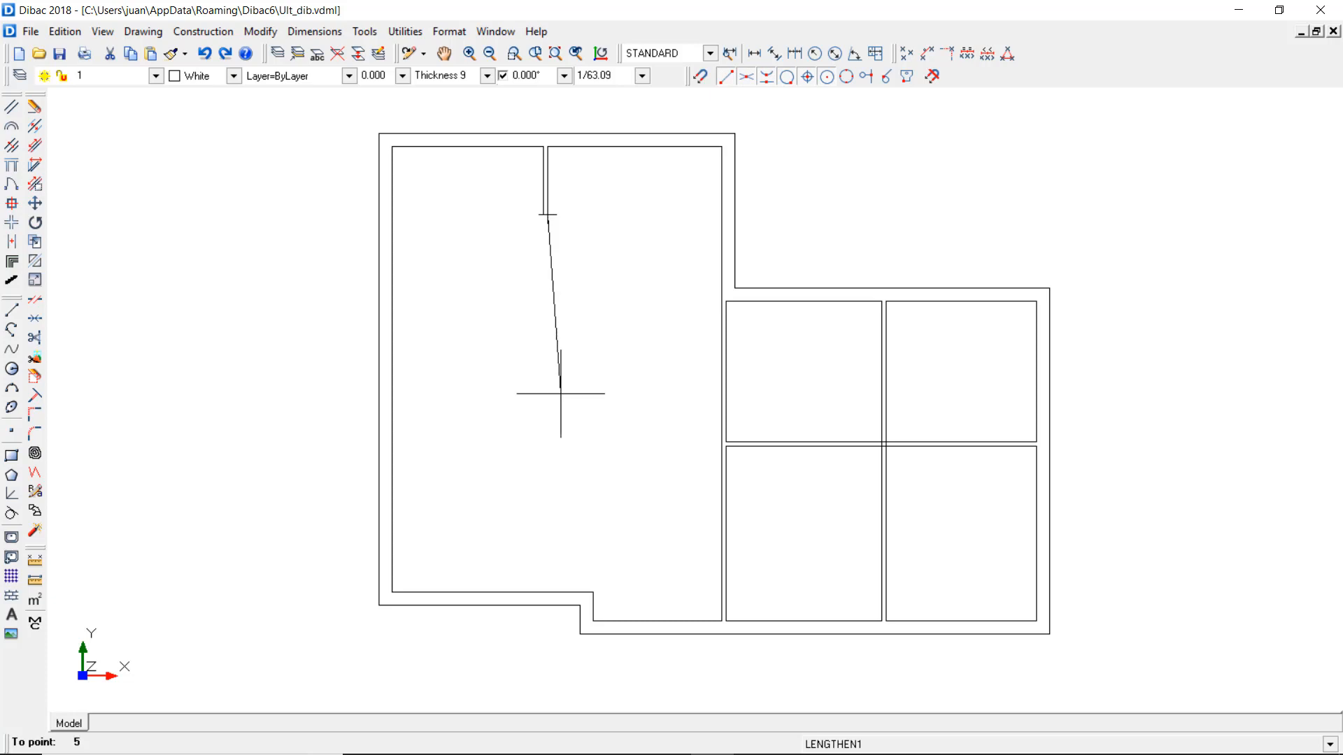
key("Return")
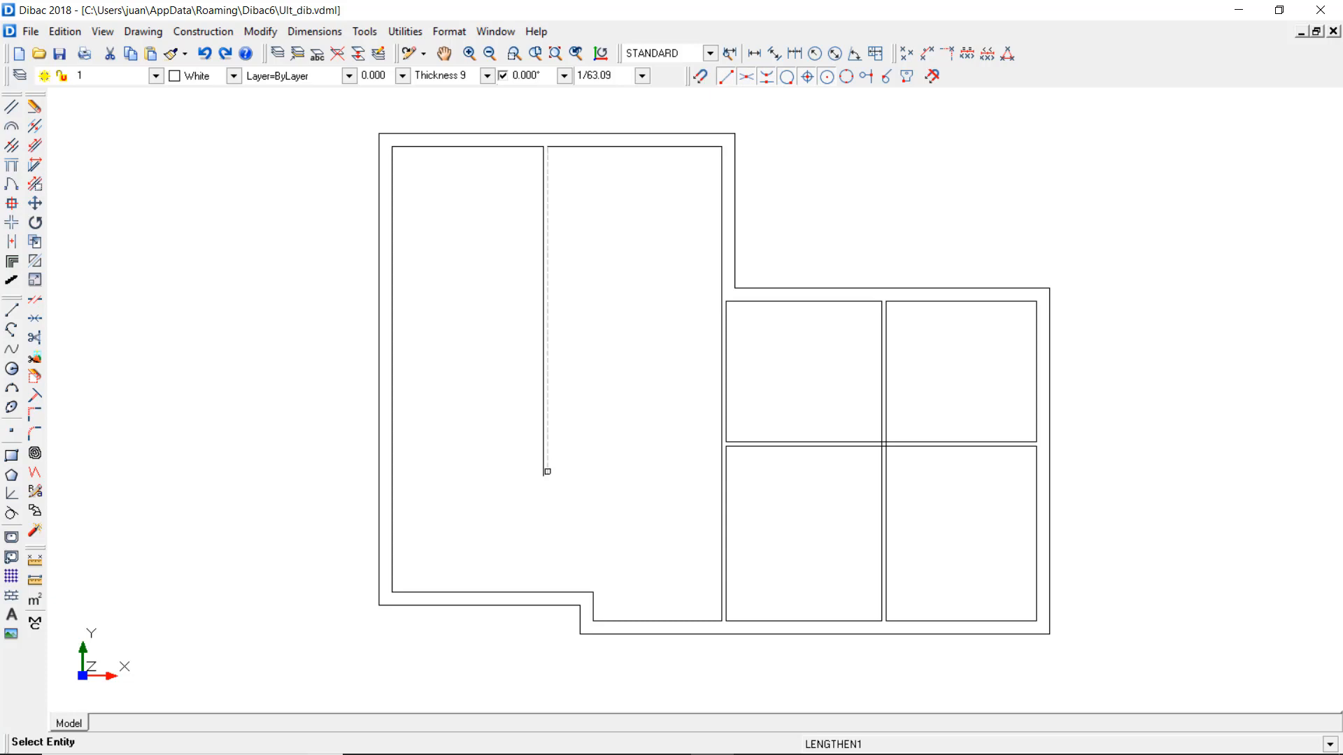
left_click(546, 473)
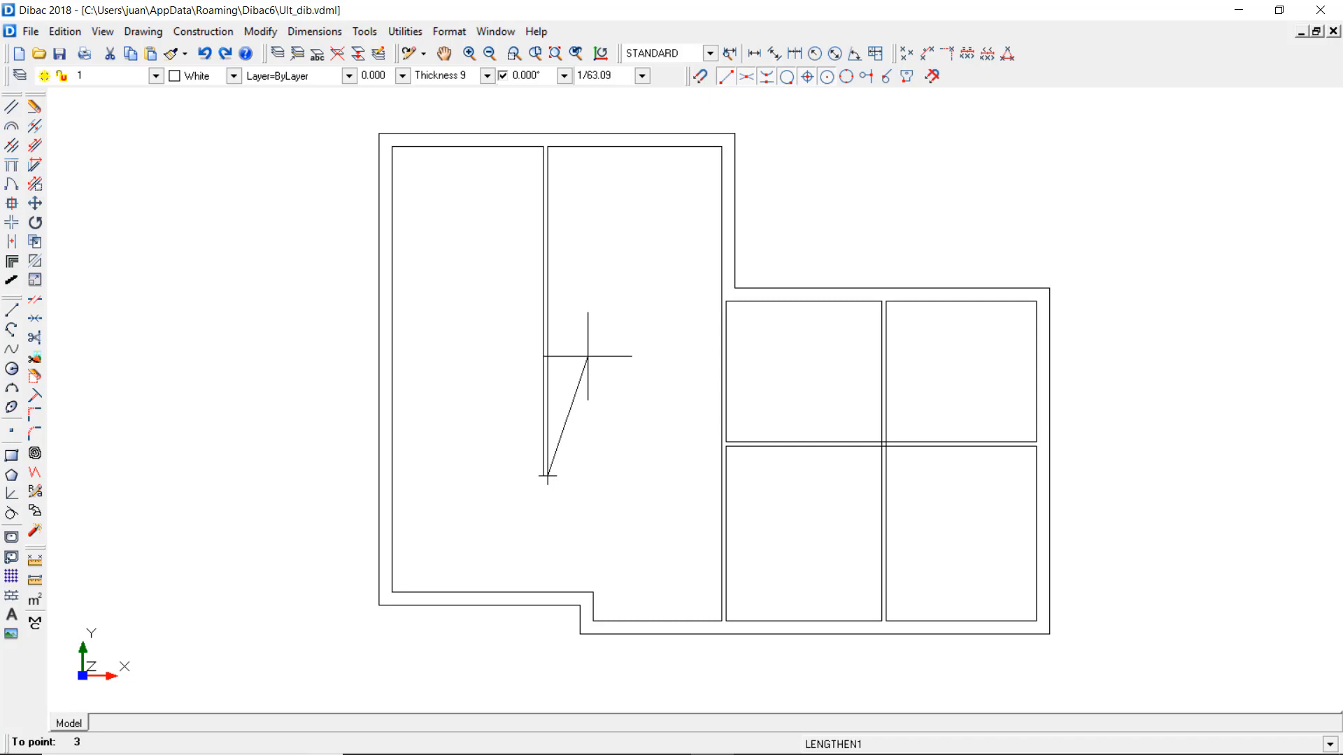
key("Return")
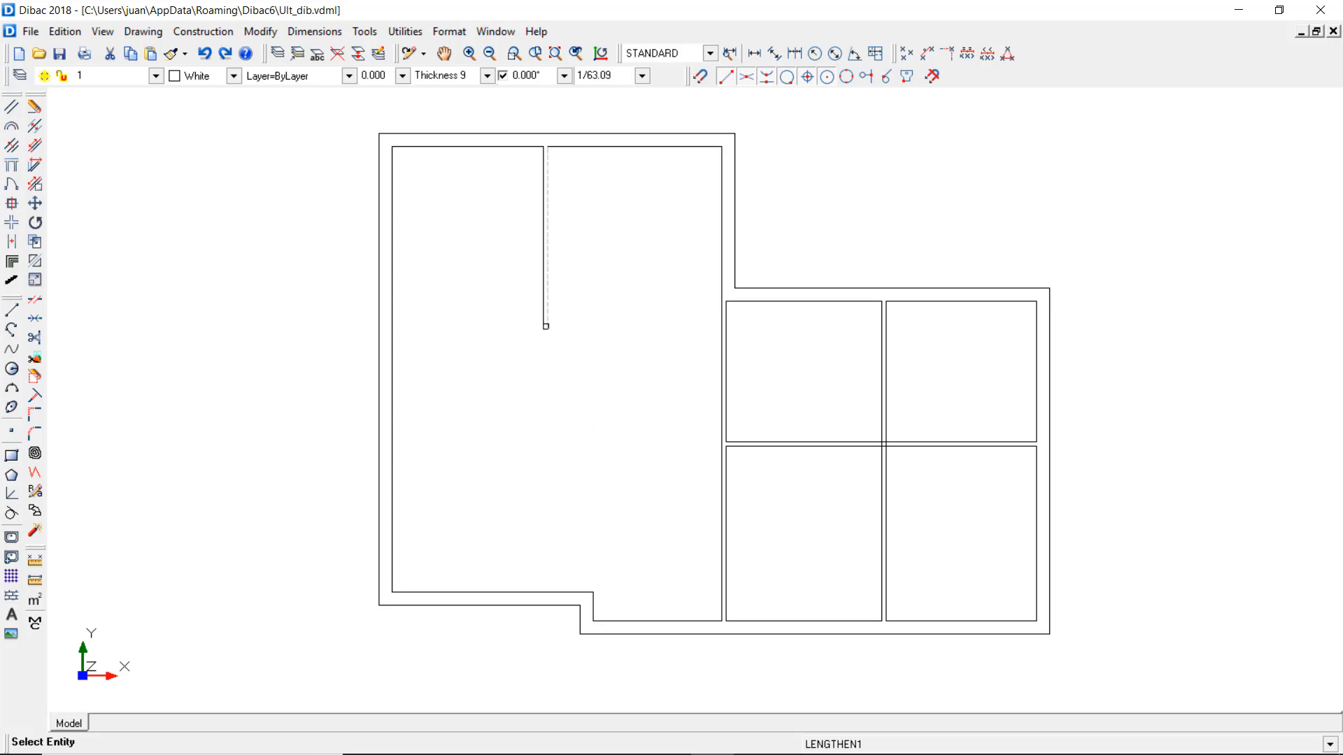
- Lengthen the vertical partition from its free end down to the lower interior wall face, and check that its line is a single entity
left_click(546, 325)
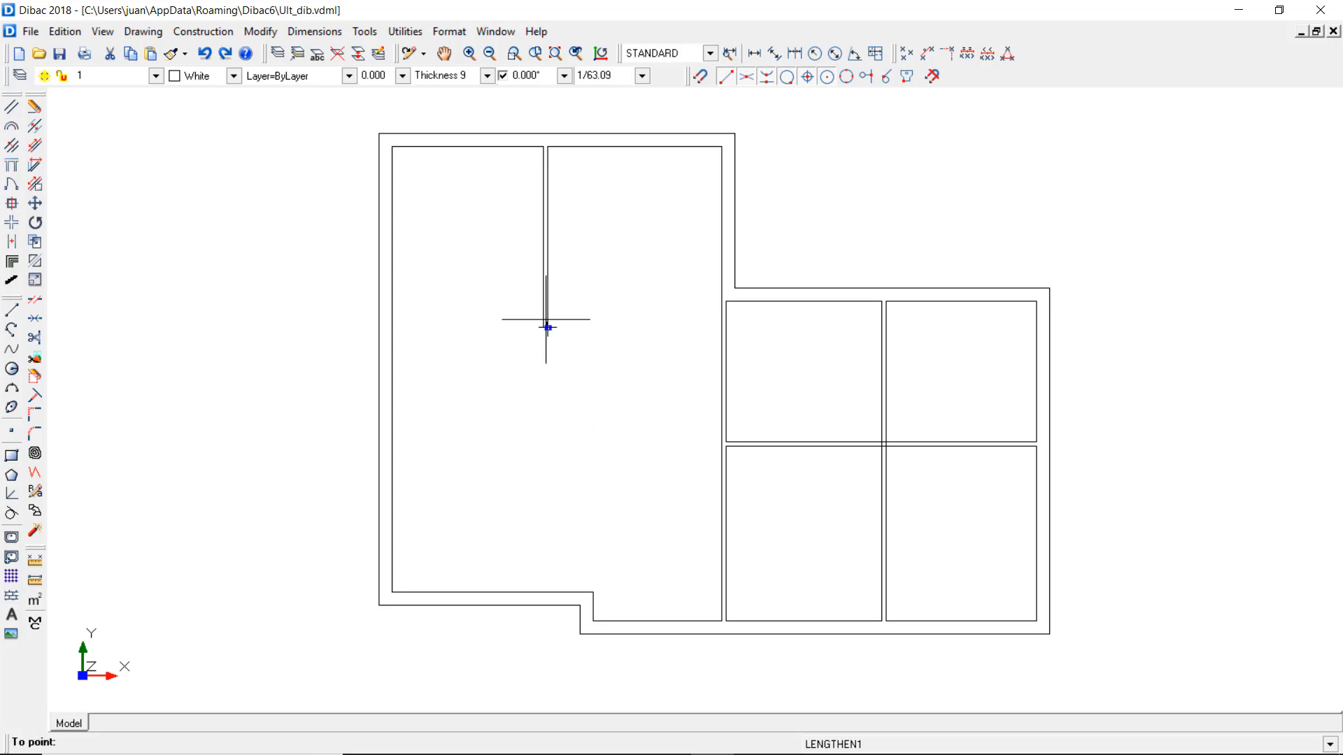
left_click(550, 593)
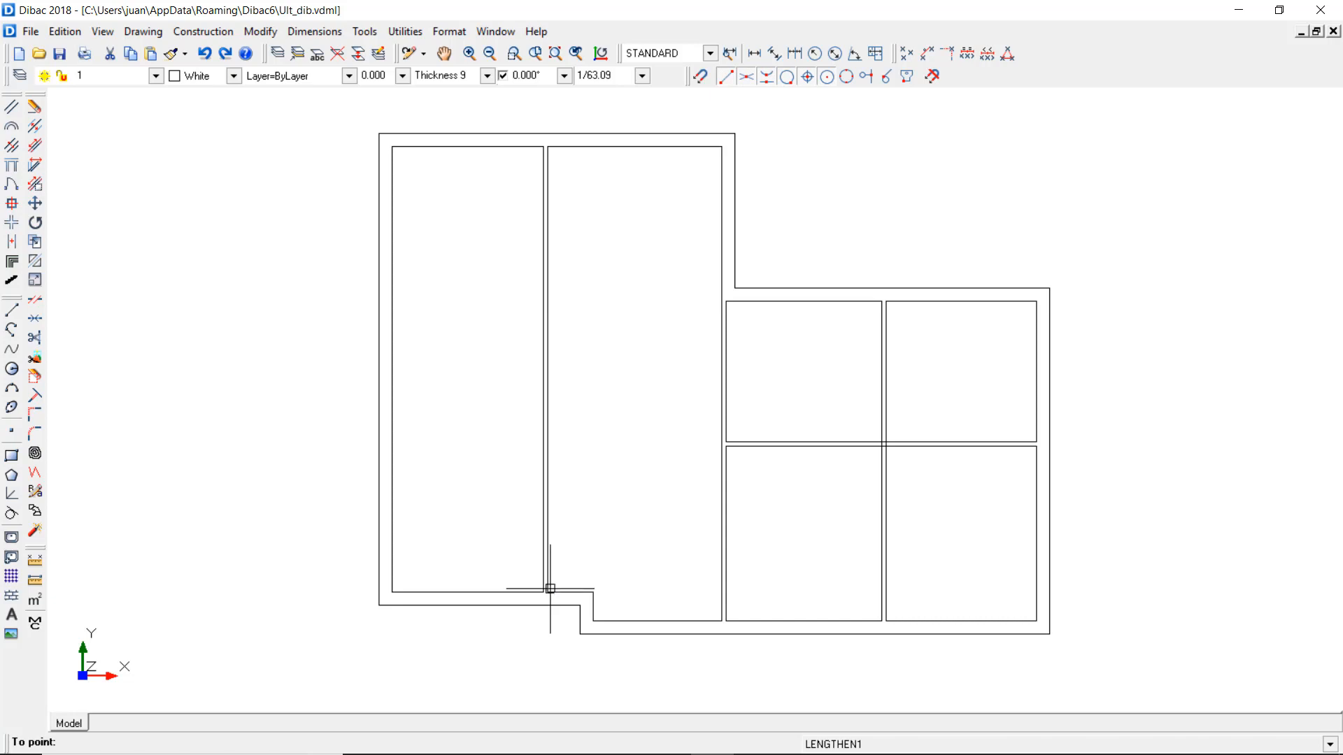
key("Escape")
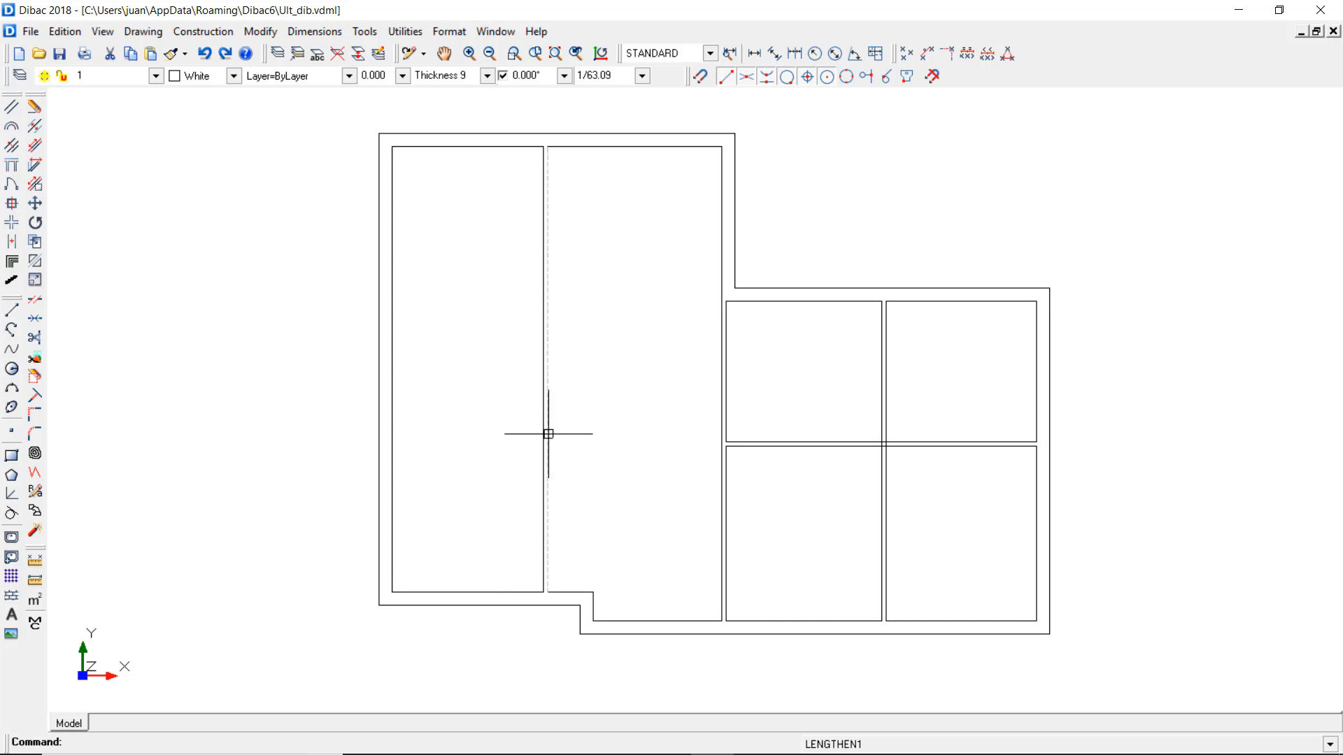
left_click(548, 434)
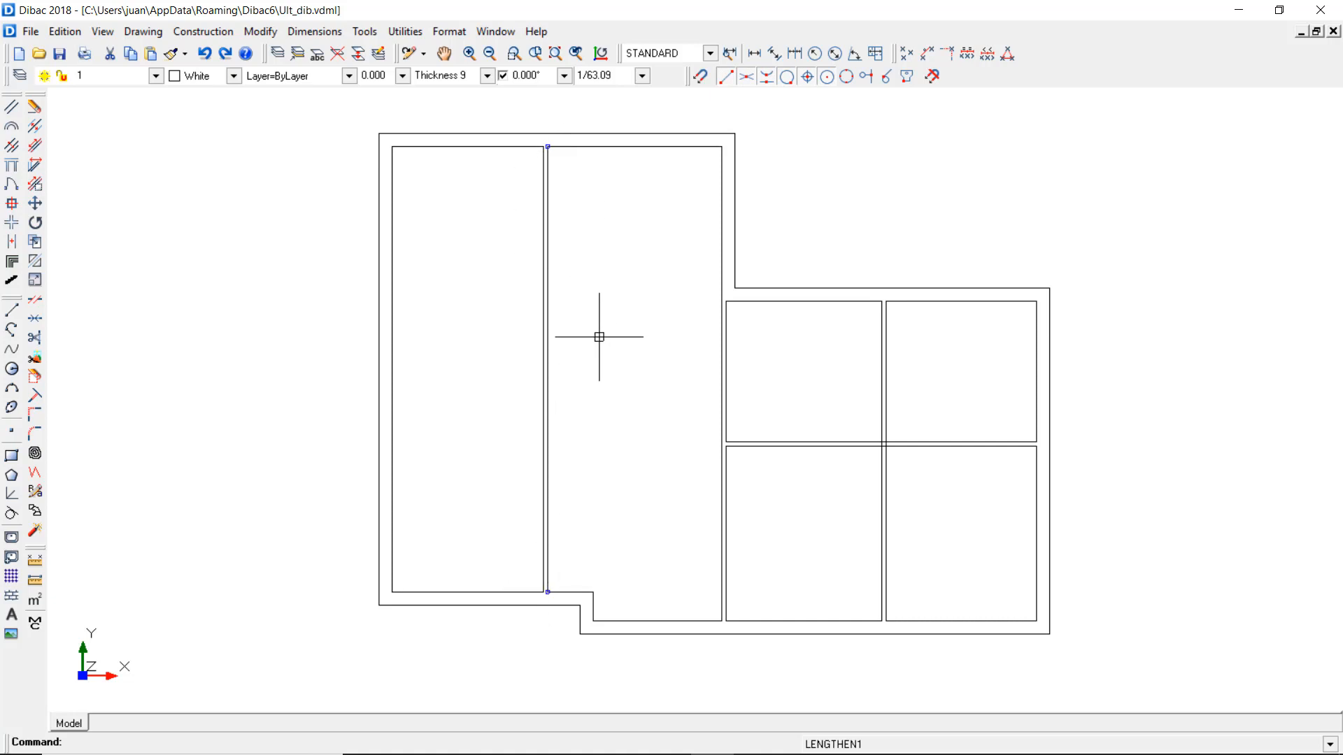
key("Escape")
- Shorten the left end of the horizontal partition in the right-hand rooms so it stops at the crossing vertical partition
key("Return")
scroll(734, 442, "up", 1)
middle_click_drag(733, 442, 638, 393)
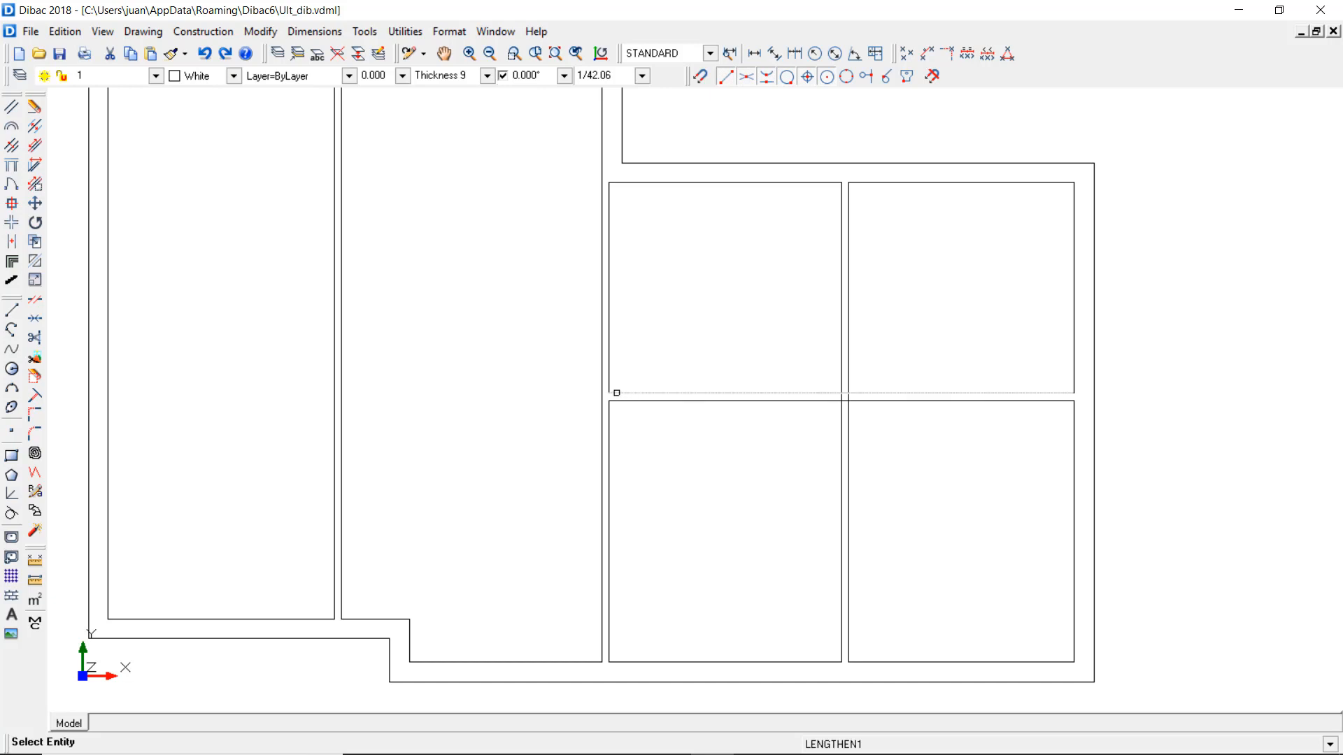
left_click(616, 394)
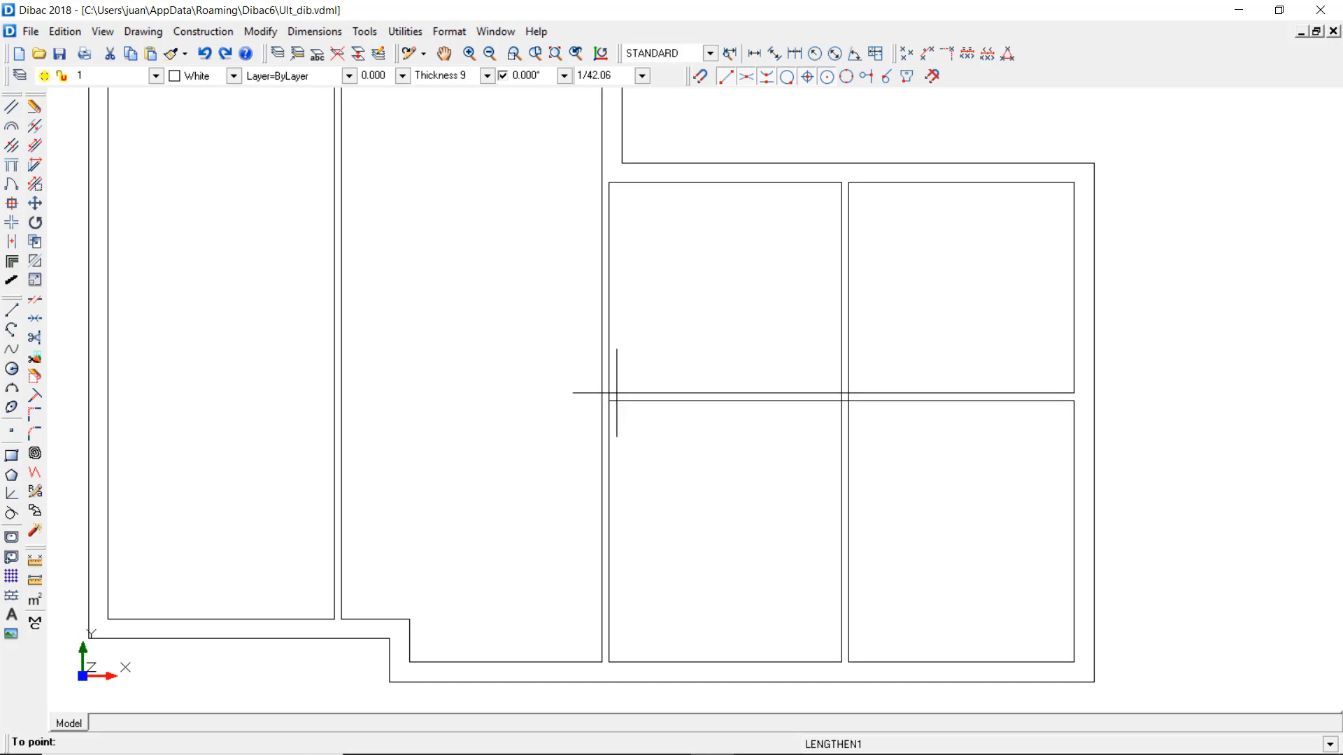
left_click(849, 375)
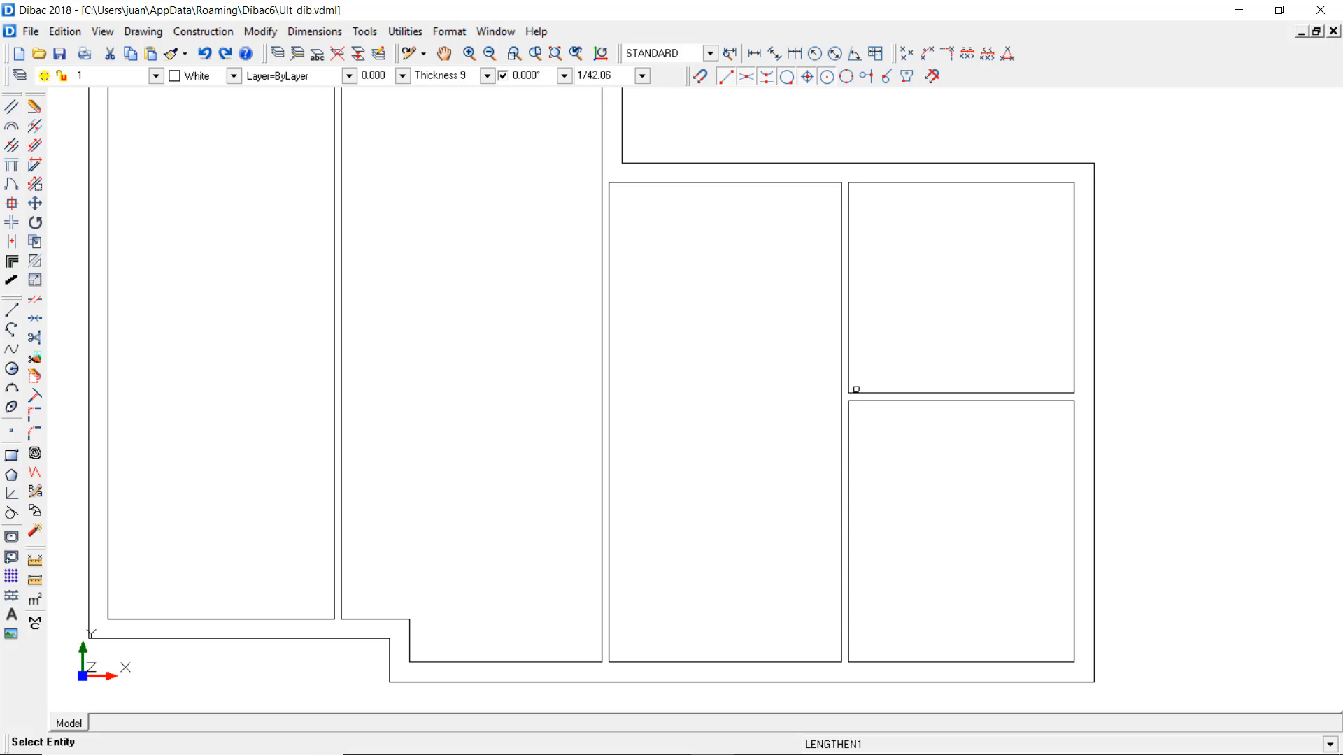
- Lengthen the horizontal partition across the vertical one to mid-room, adjust its free end slightly, and extend it to the left wall
left_click(862, 391)
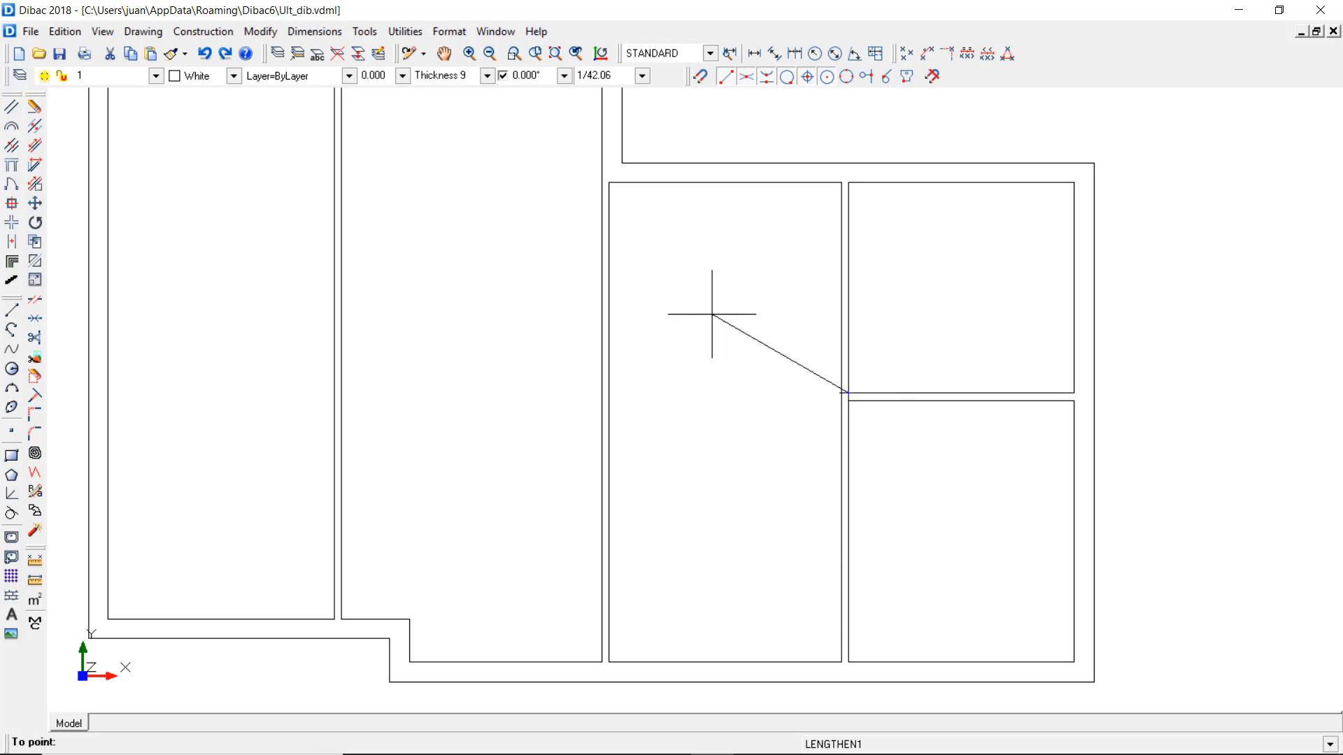
left_click(713, 393)
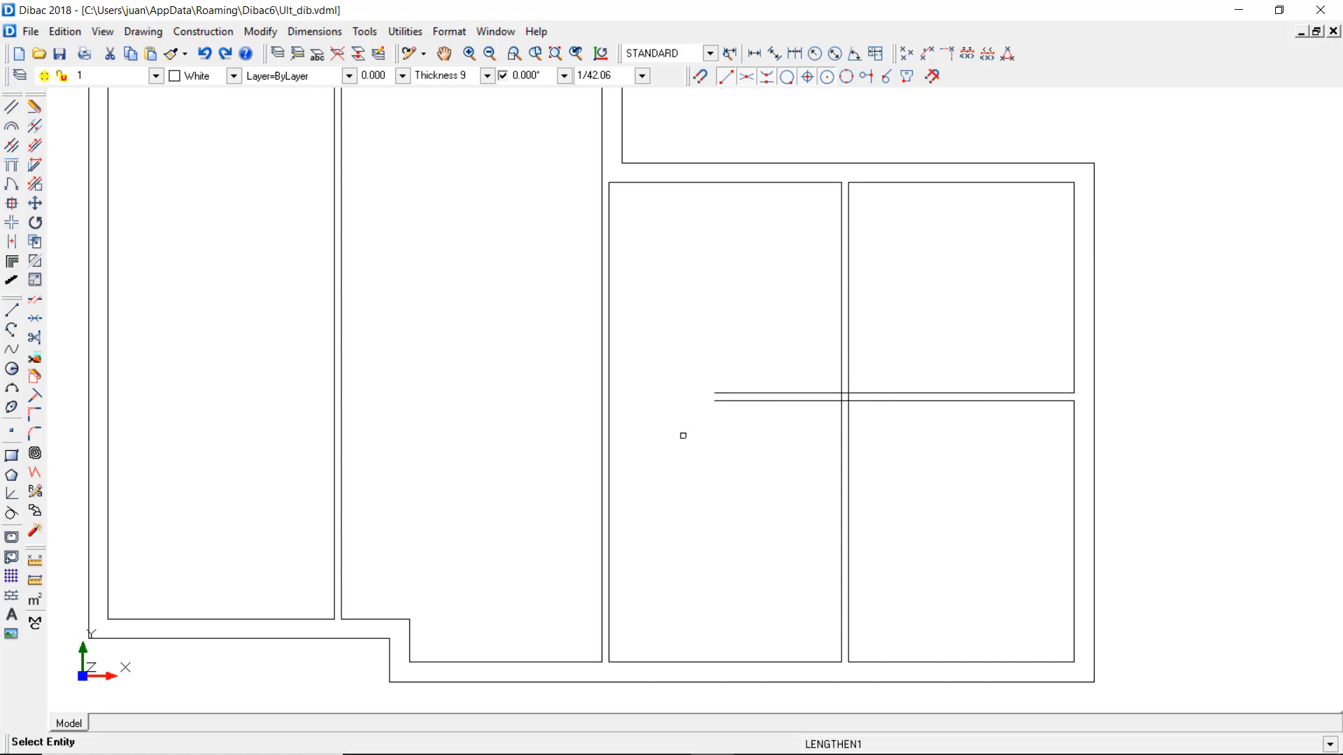
left_click(728, 392)
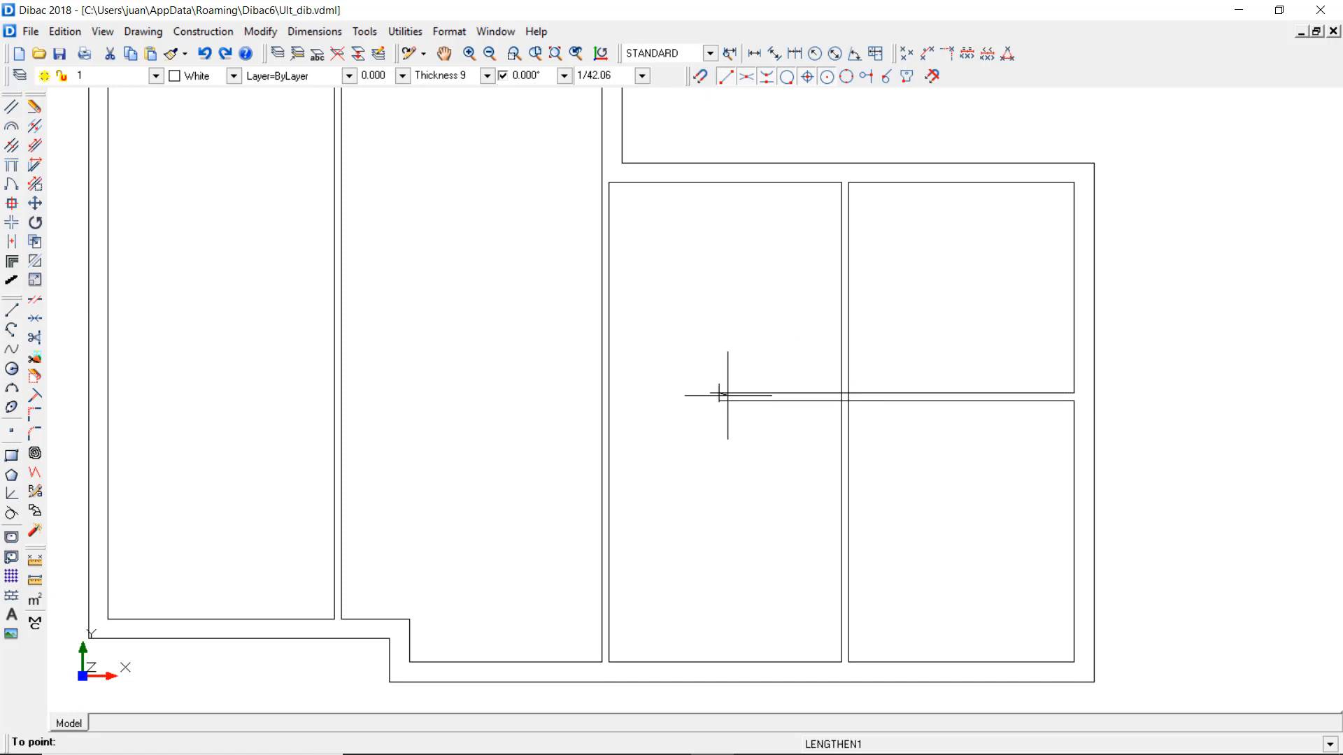
left_click(727, 394)
left_click(726, 392)
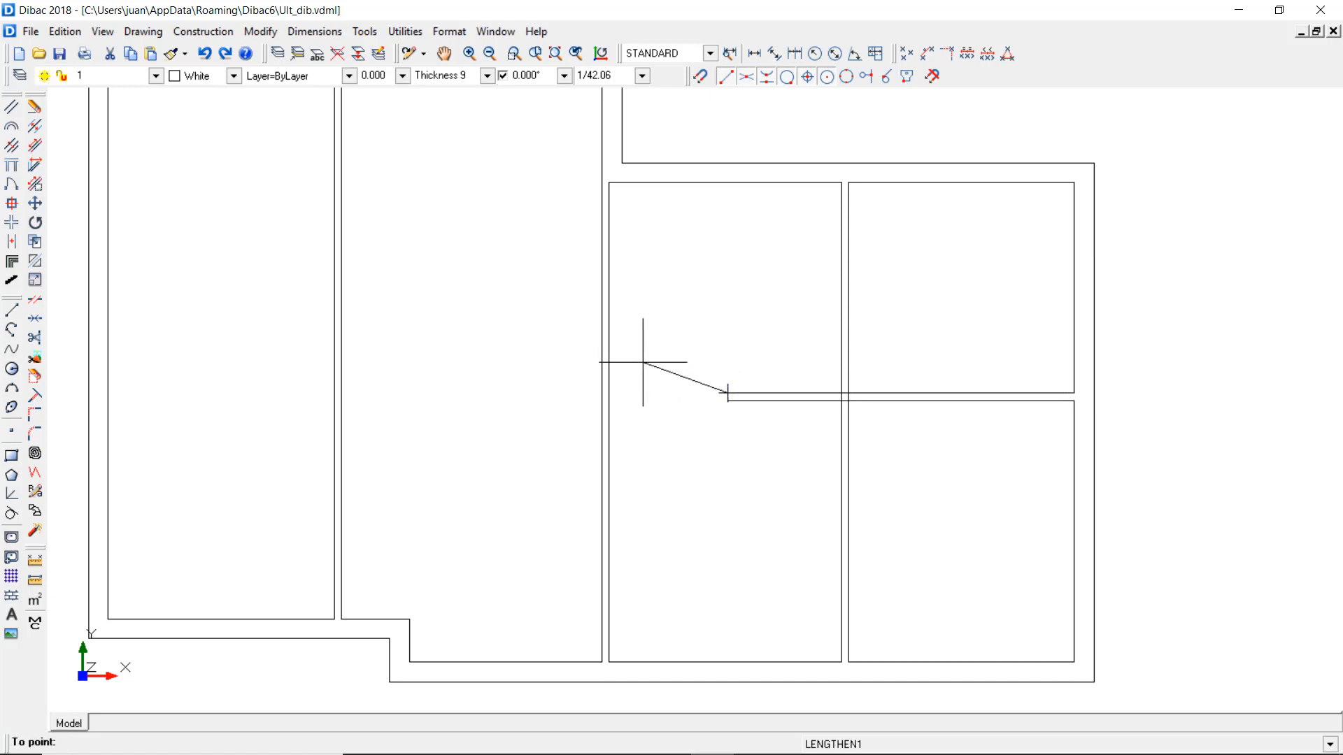
left_click(609, 384)
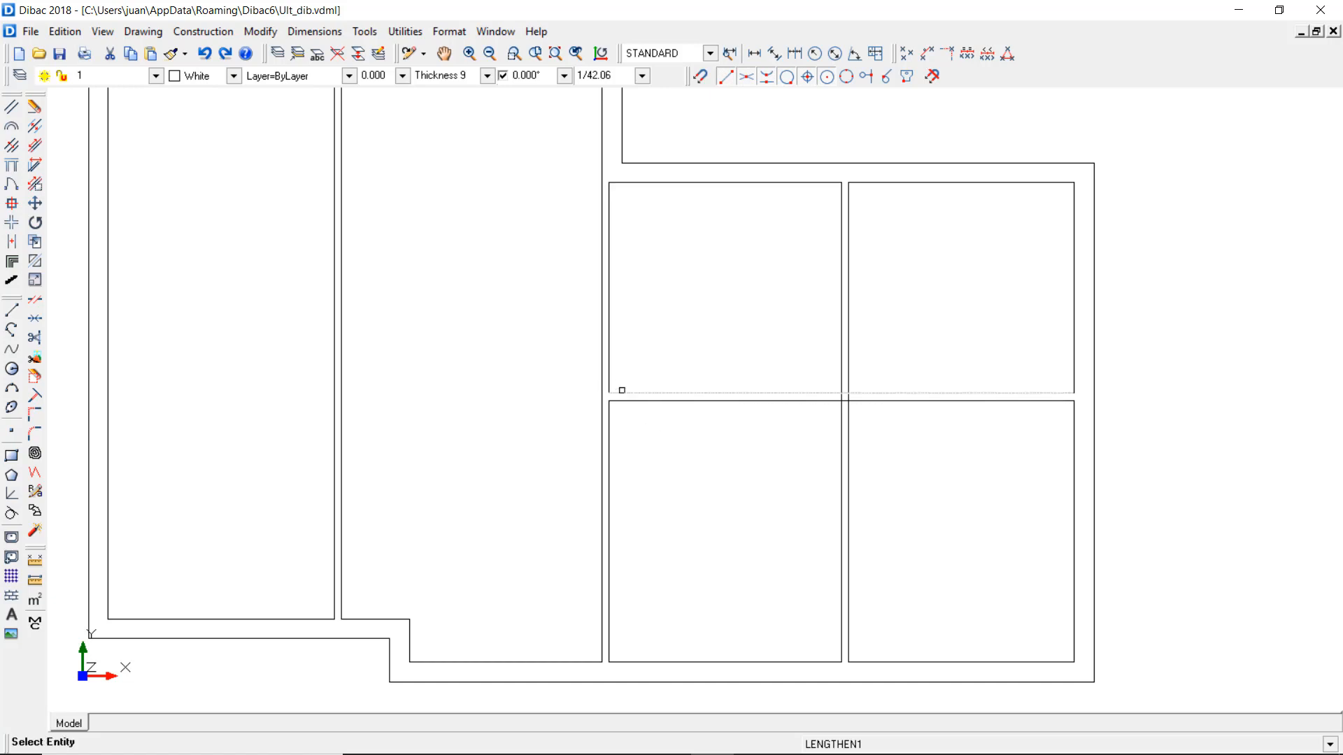
- Try to shorten the horizontal partition along its whole length to the right exterior wall
left_click(622, 391)
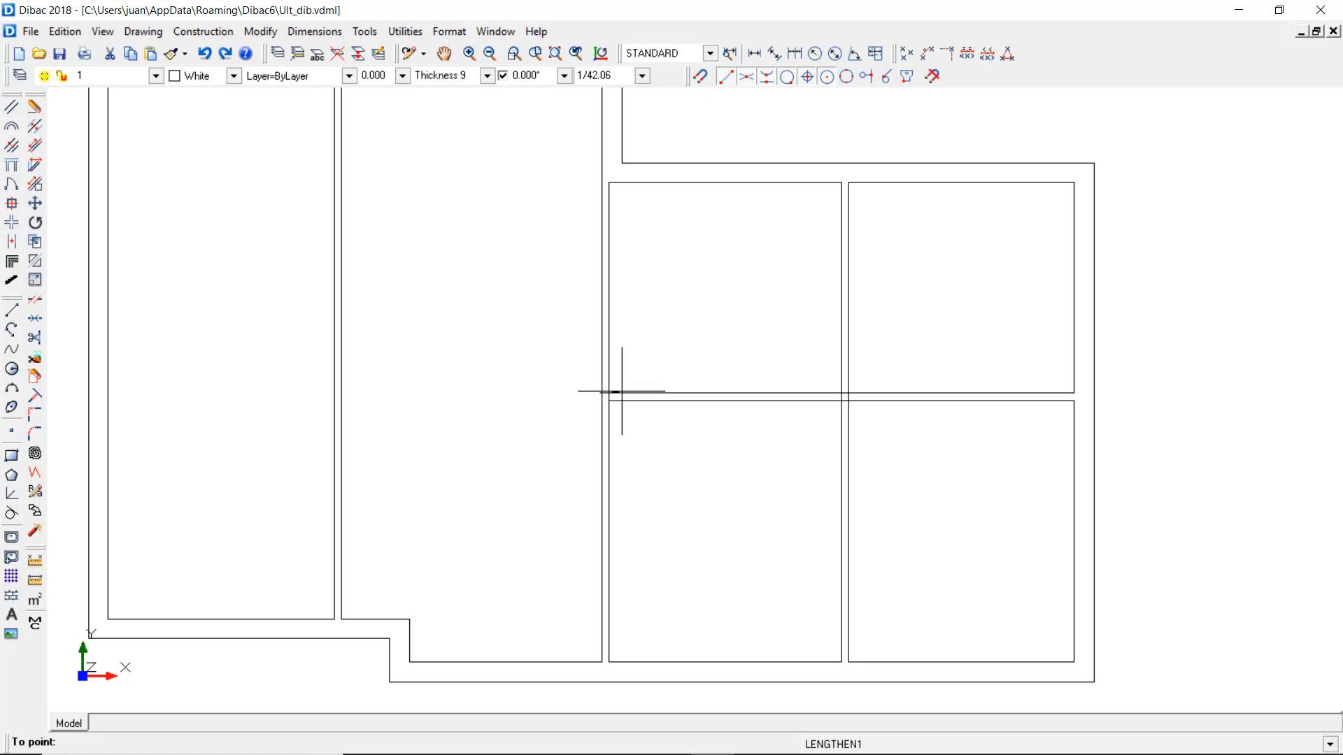
left_click(1074, 352)
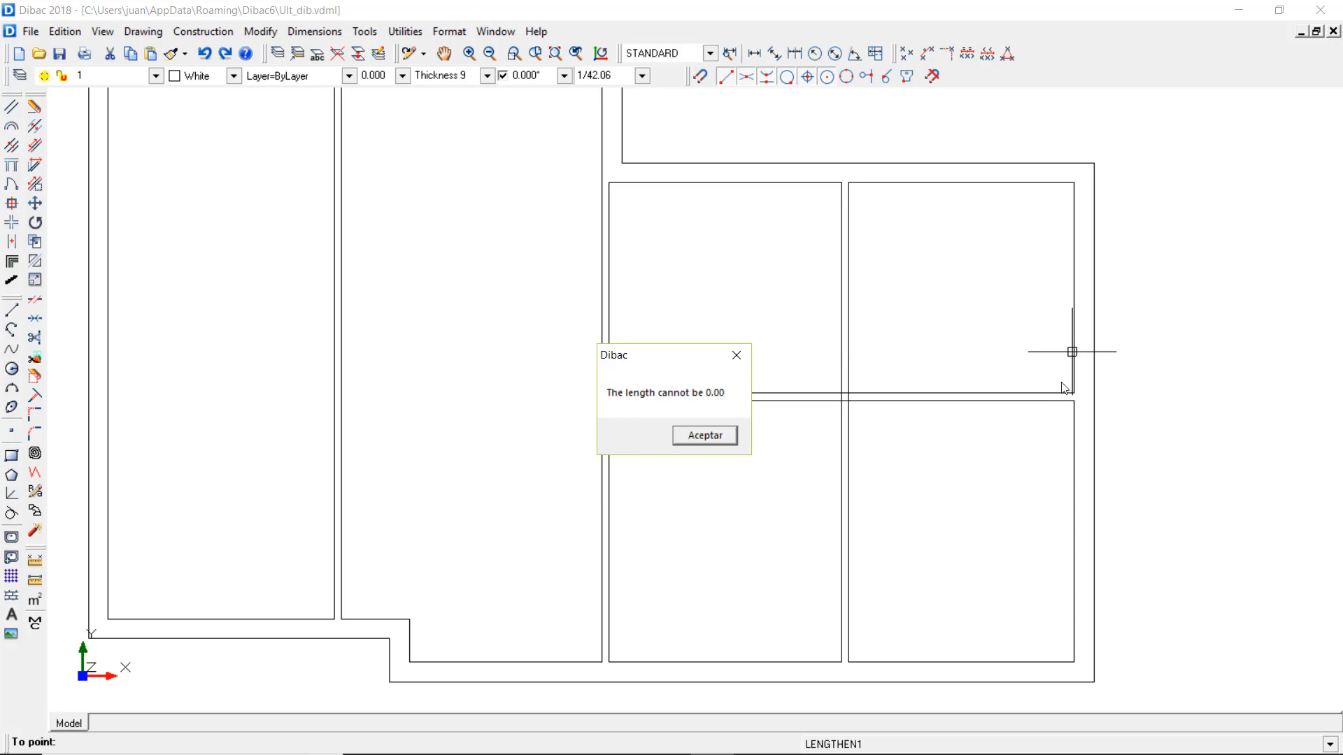
left_click(718, 434)
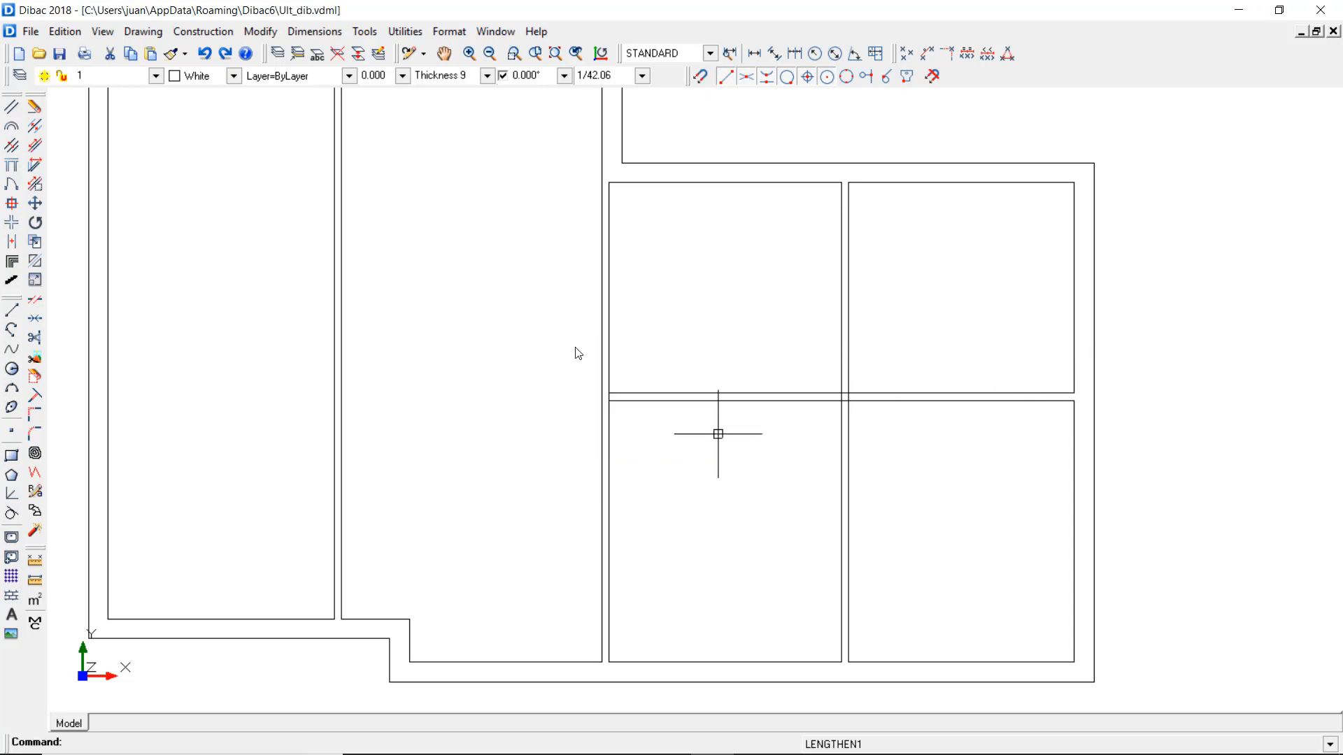
- Delete the horizontal partition that crosses the right-hand rooms
left_click(34, 106)
left_click(681, 392)
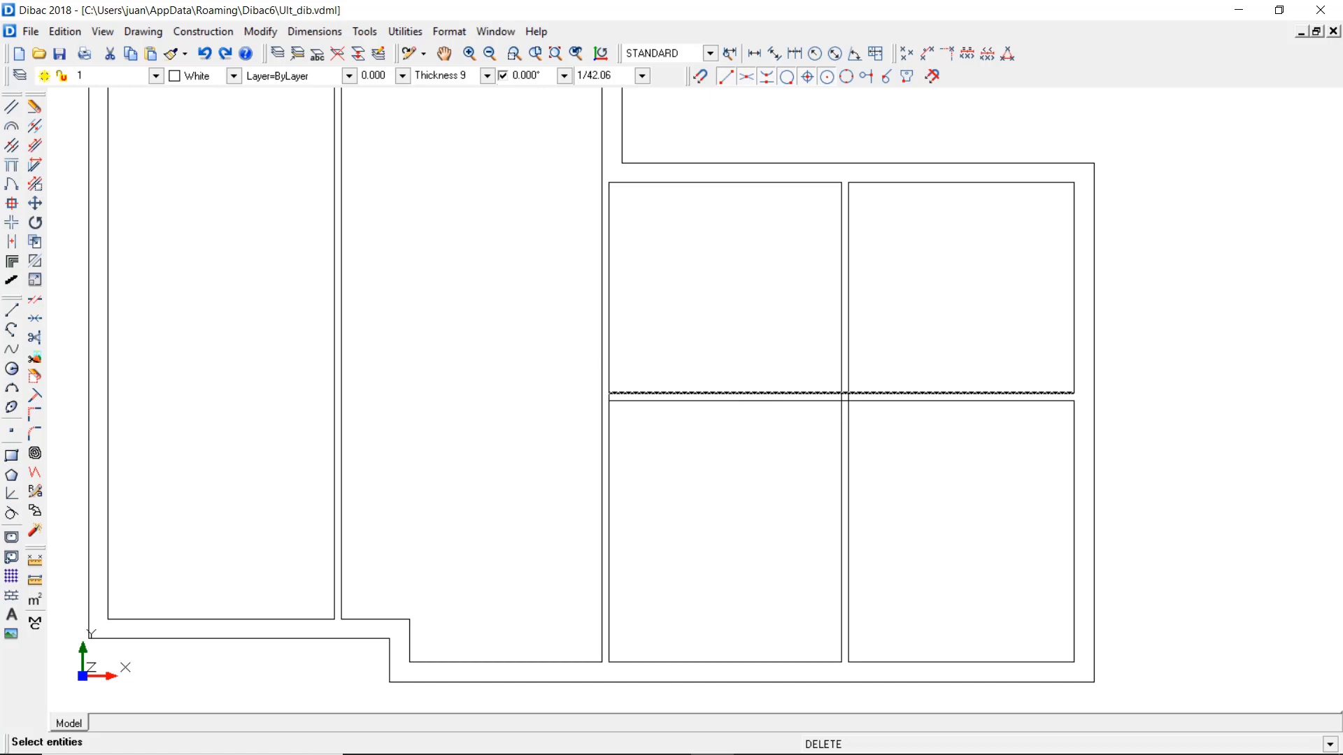
right_click(700, 354)
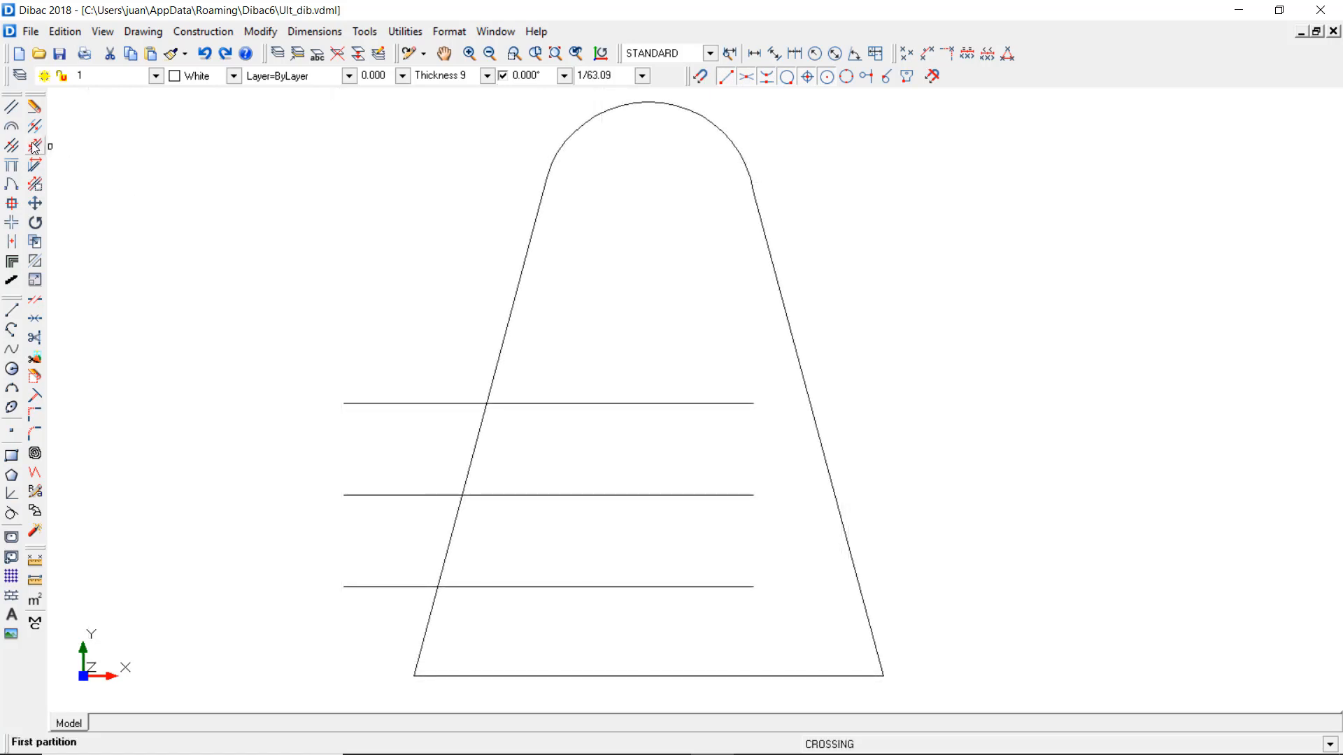
- With Lengthen/Shorten, shorten the uppermost horizontal line to the left slanted side of the arched outline and lengthen it to the right slanted side
left_click(28, 117)
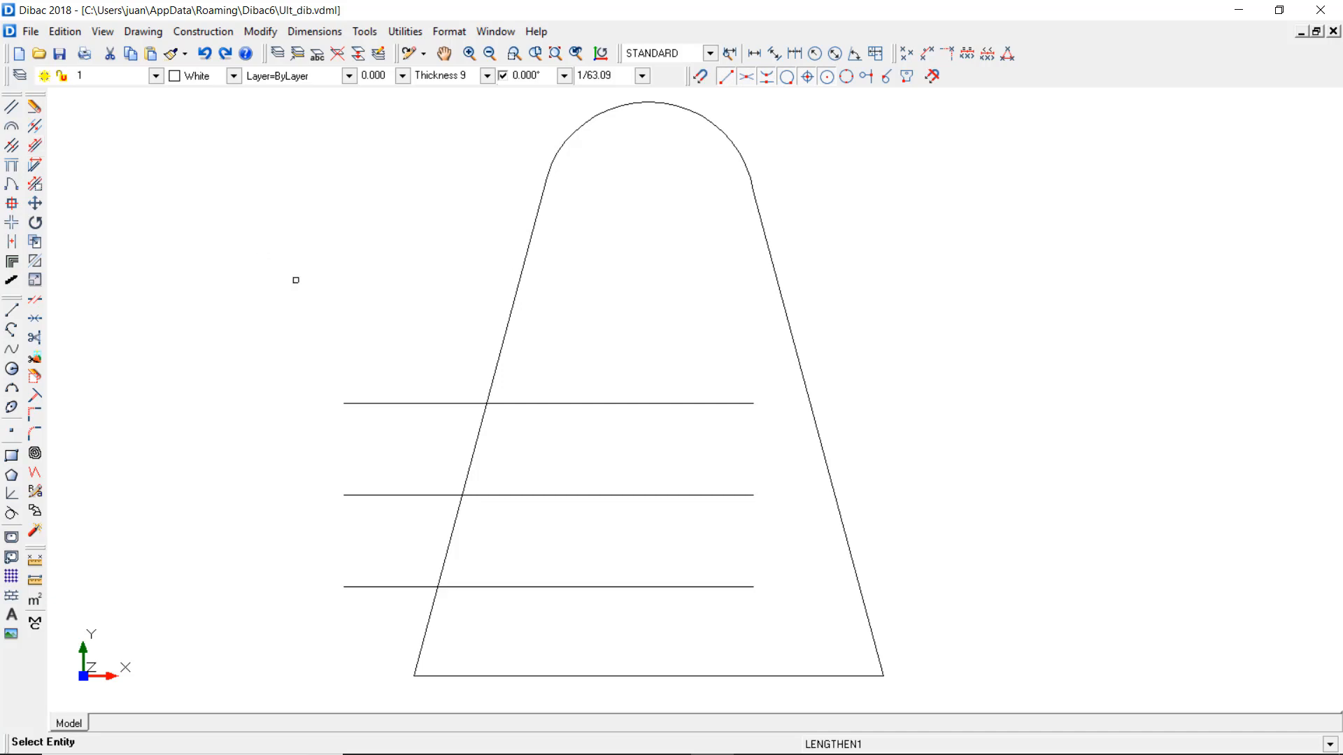
left_click(344, 403)
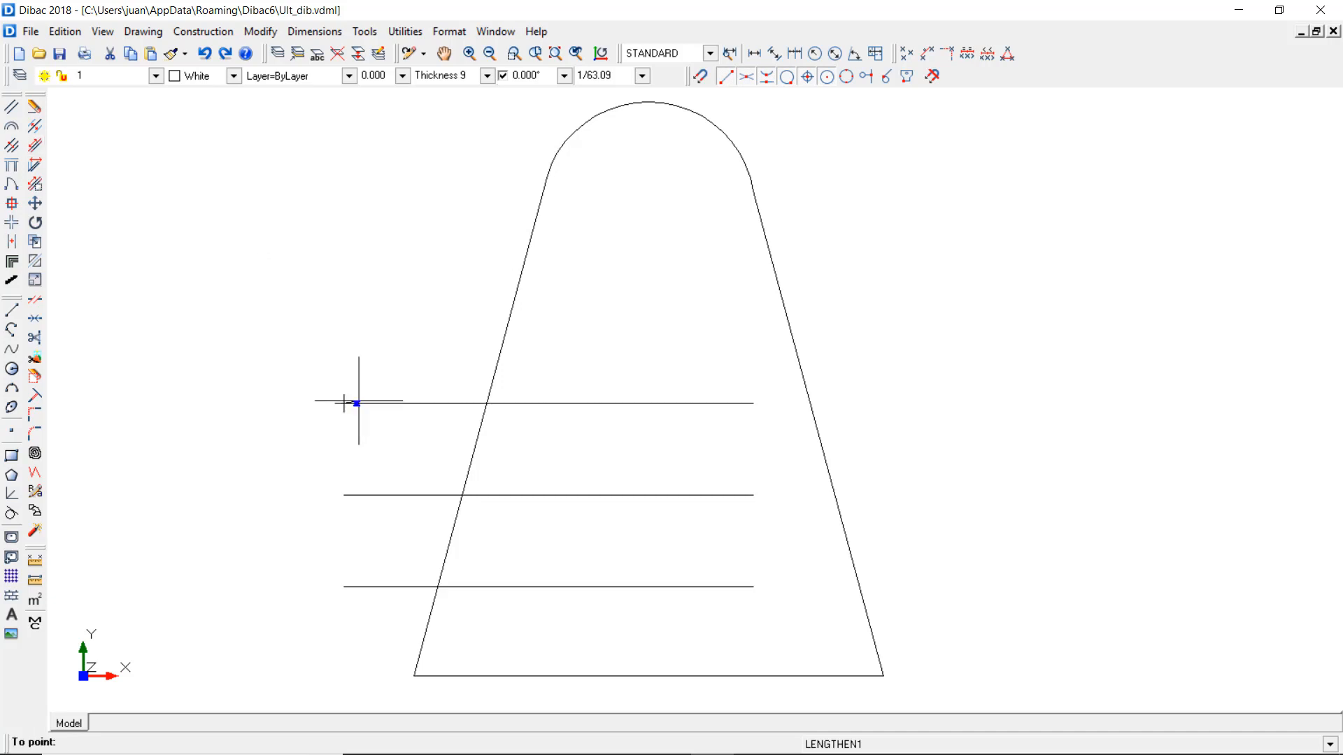
left_click(498, 364)
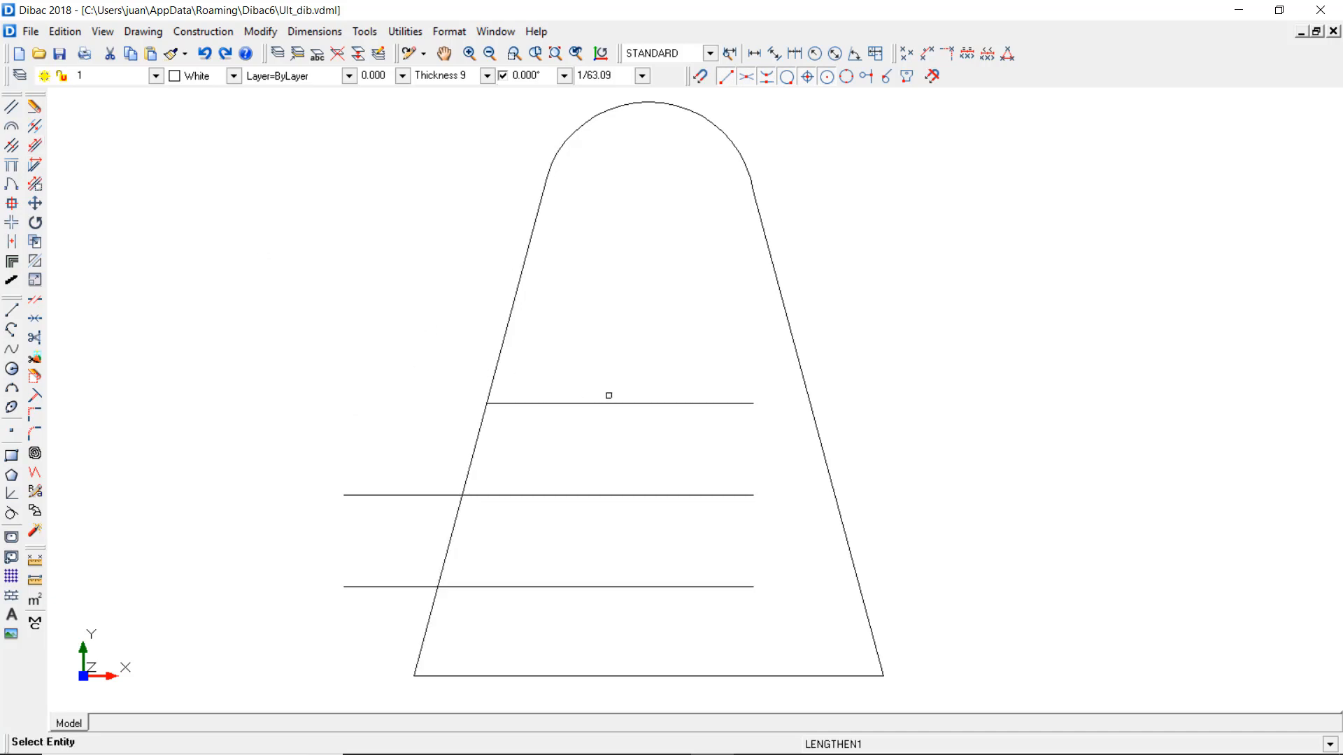
left_click(725, 405)
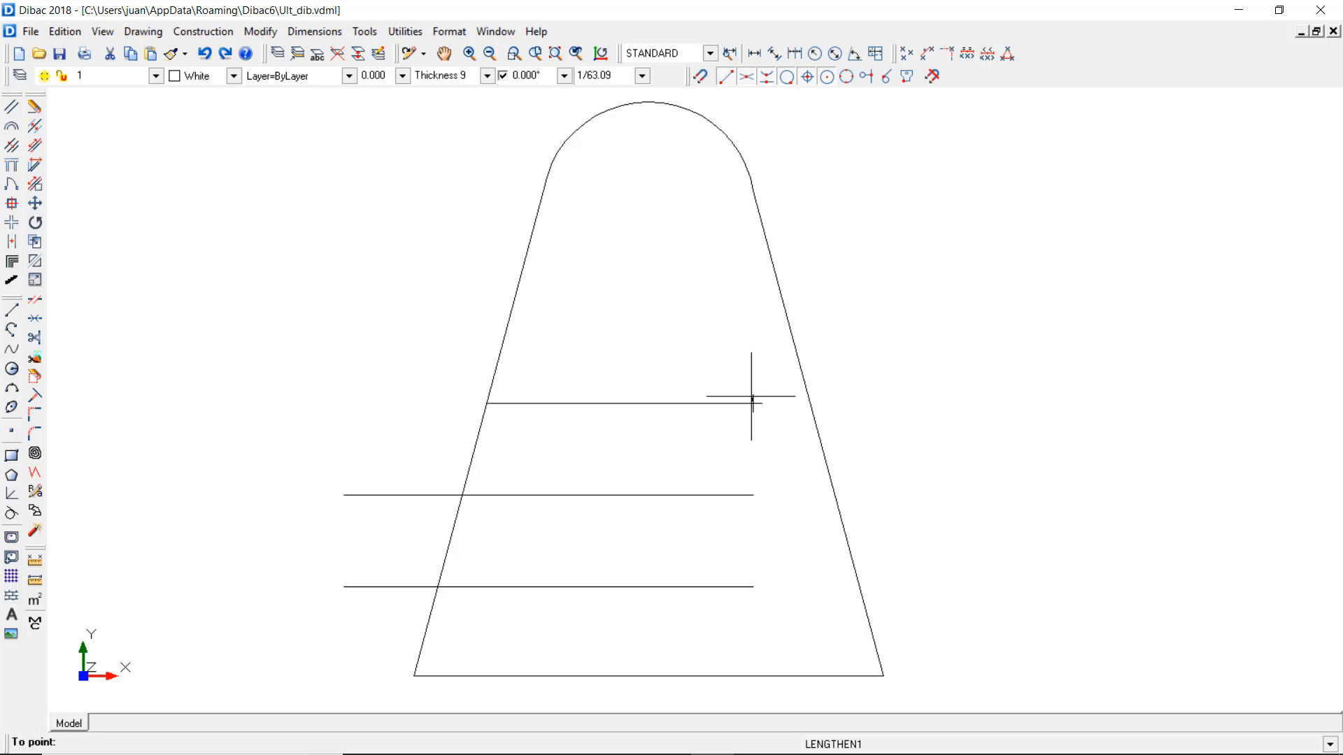
left_click(805, 381)
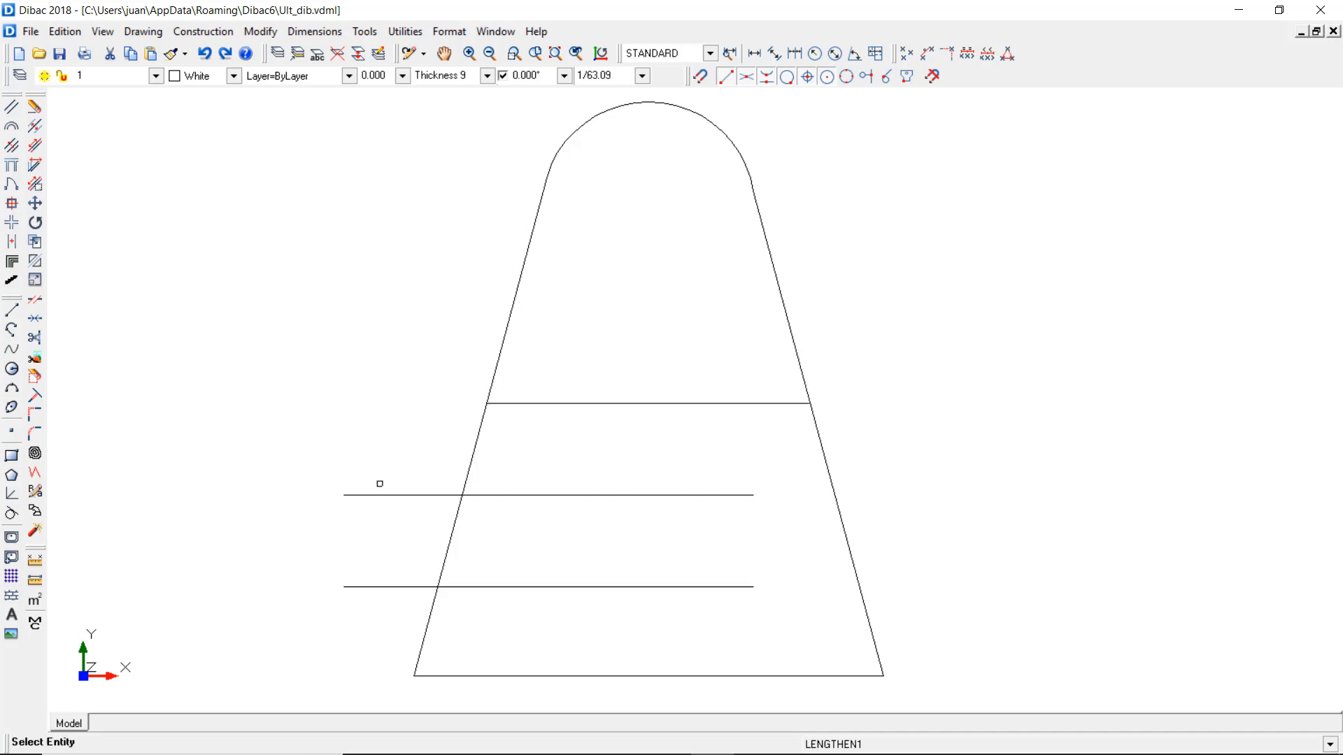
- Shorten the middle horizontal line to the outline's left slanted side and lengthen its other end to the right slanted side
left_click(376, 494)
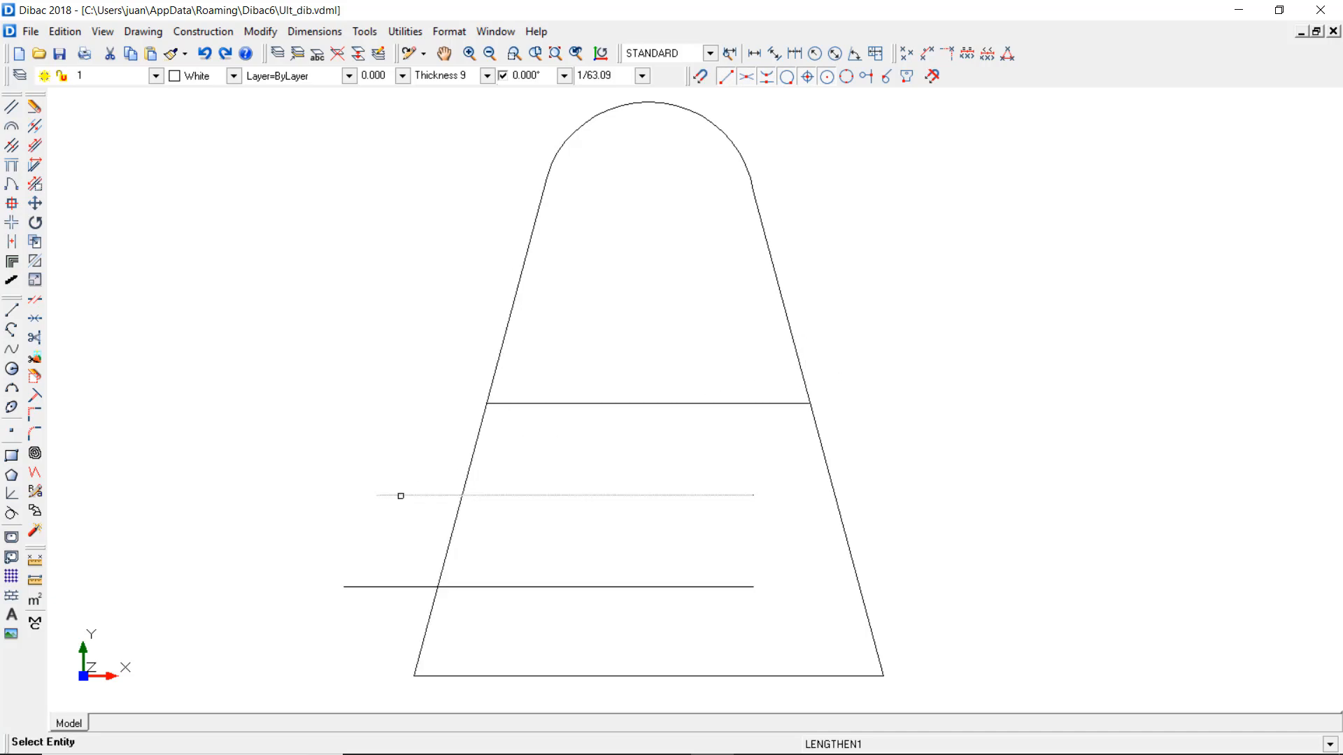
left_click(398, 494)
left_click(470, 466)
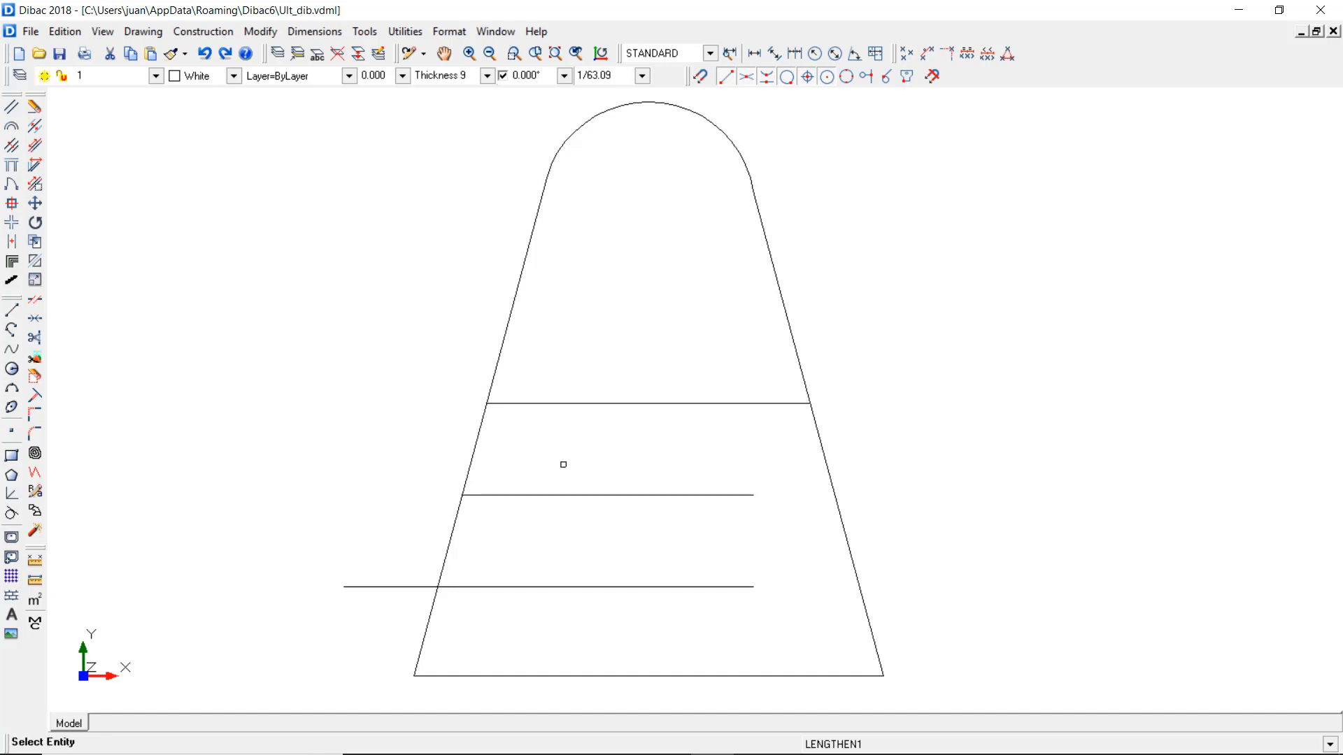
left_click(735, 495)
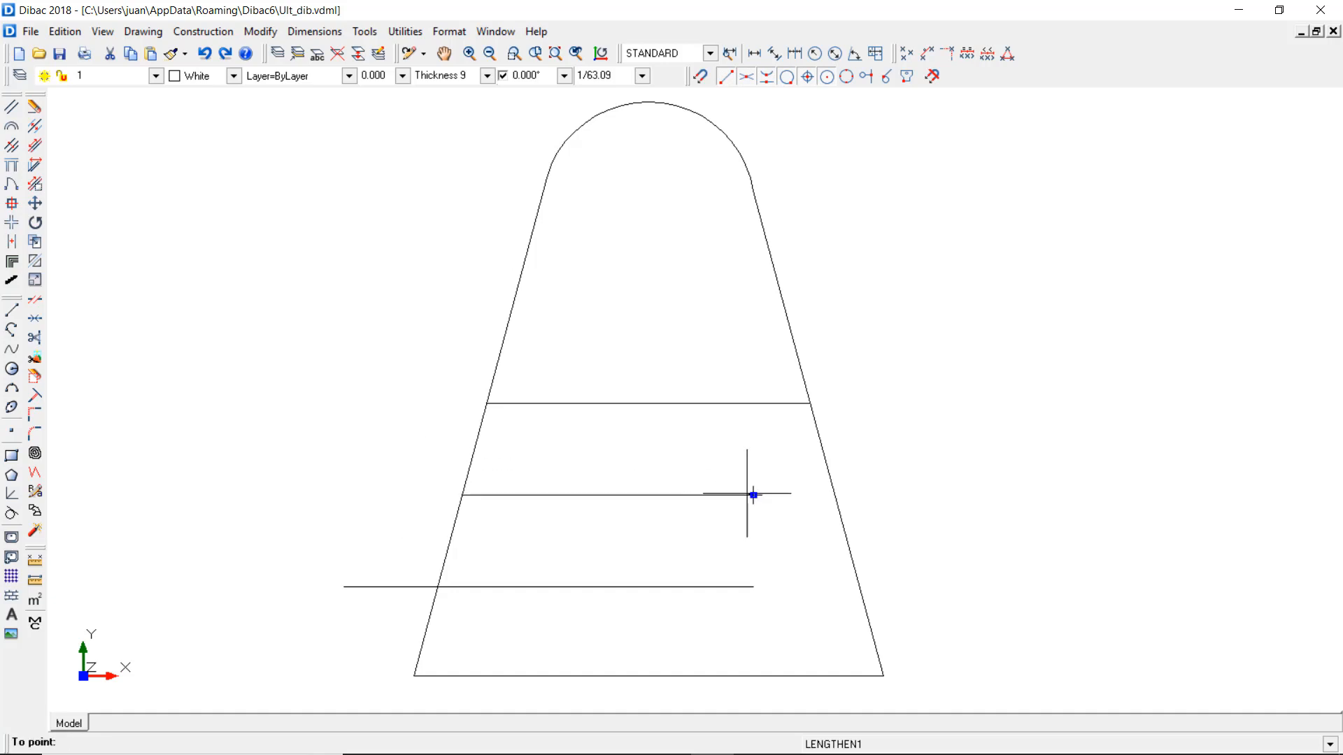
left_click(827, 482)
- Fit the horizontal line just above the base between the slanted sides, shortening its left end and lengthening its right end
left_click(396, 585)
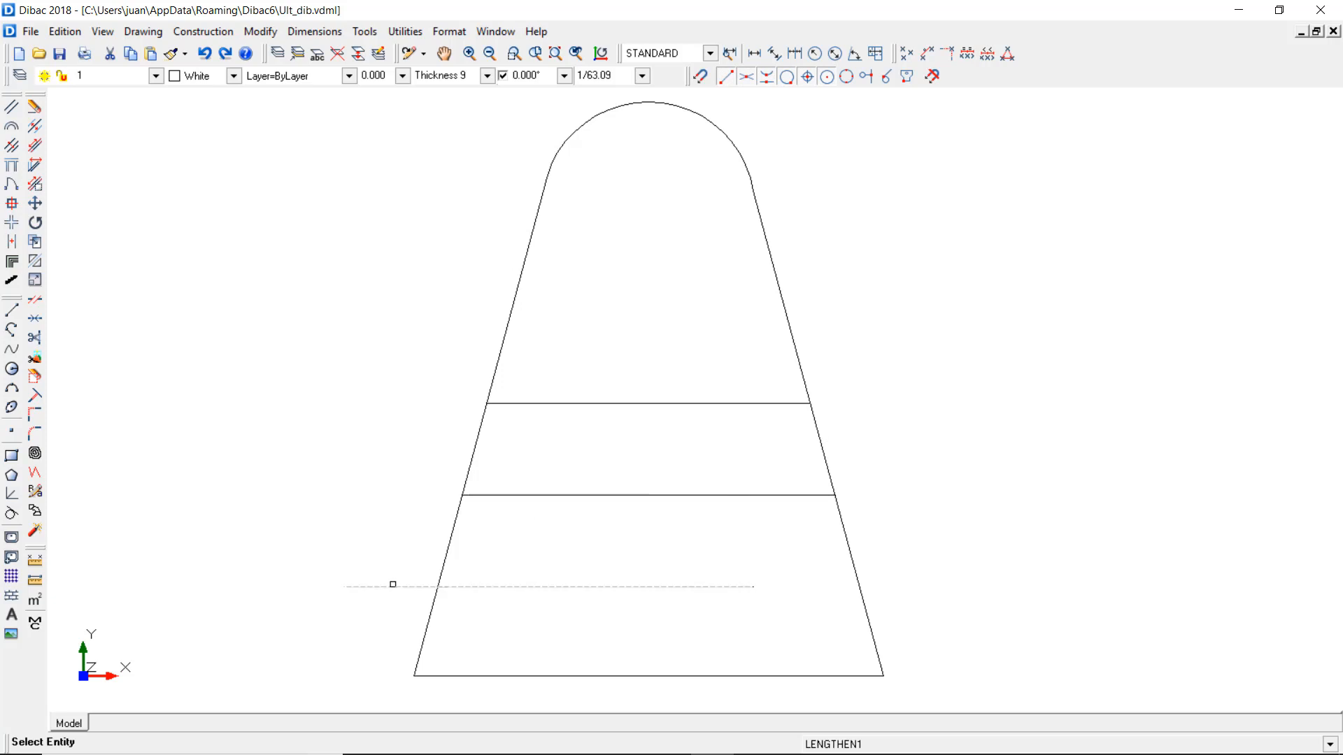
left_click(442, 563)
left_click(756, 580)
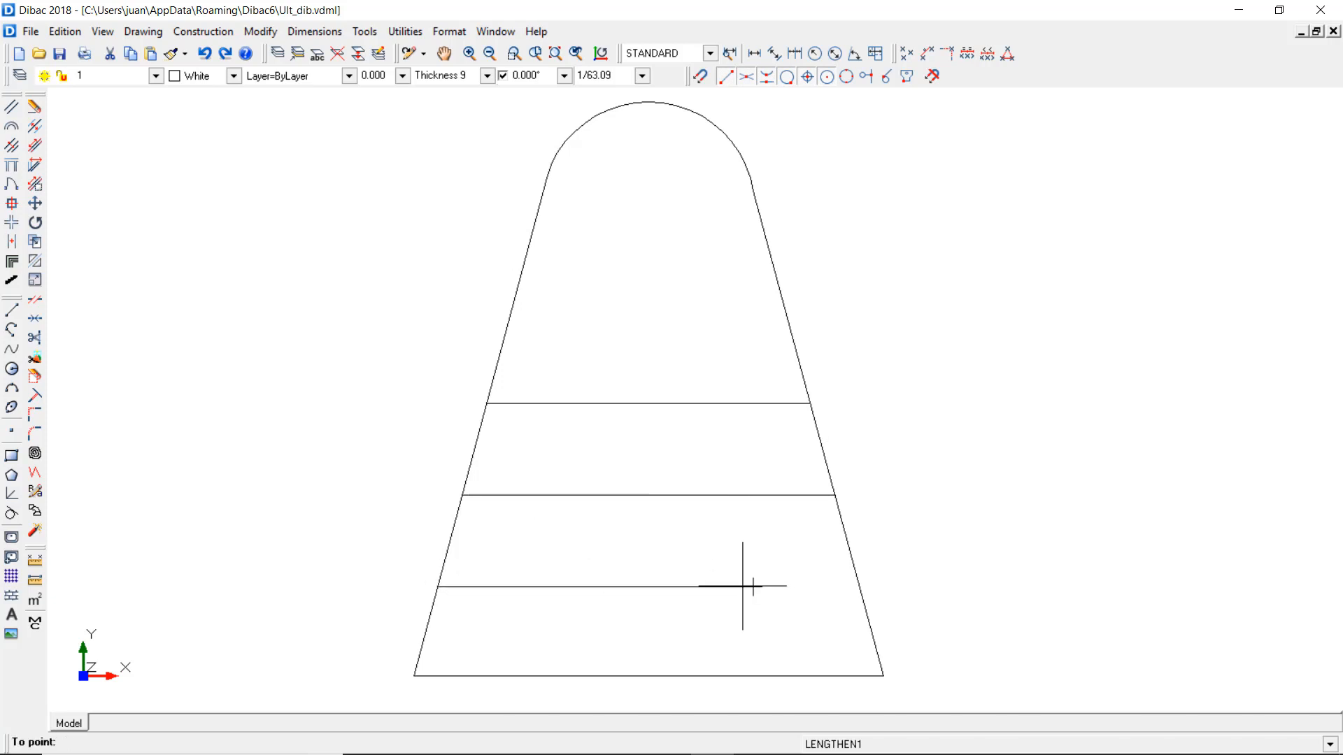
left_click(851, 561)
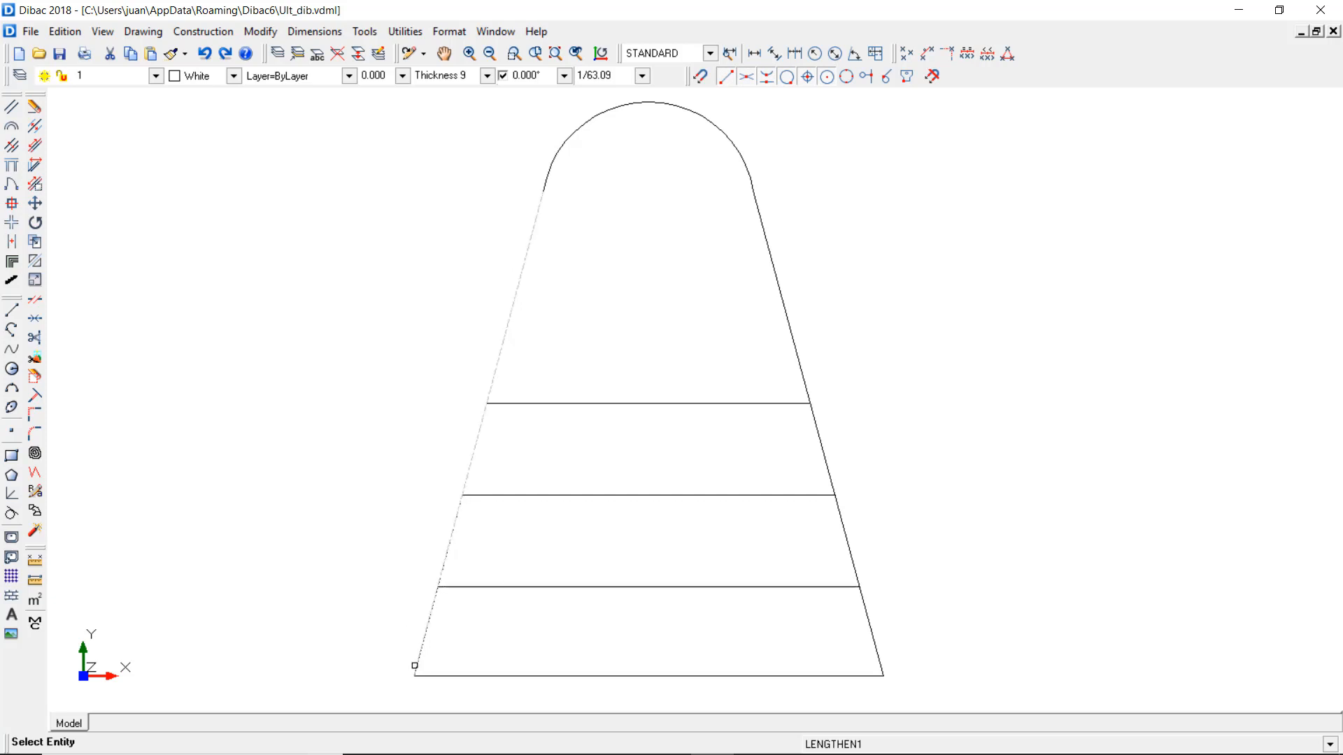
- Shorten the left slanted side up to the horizontal line just above the base, and the right slanted side up to the middle horizontal line
left_click(415, 663)
left_click(438, 587)
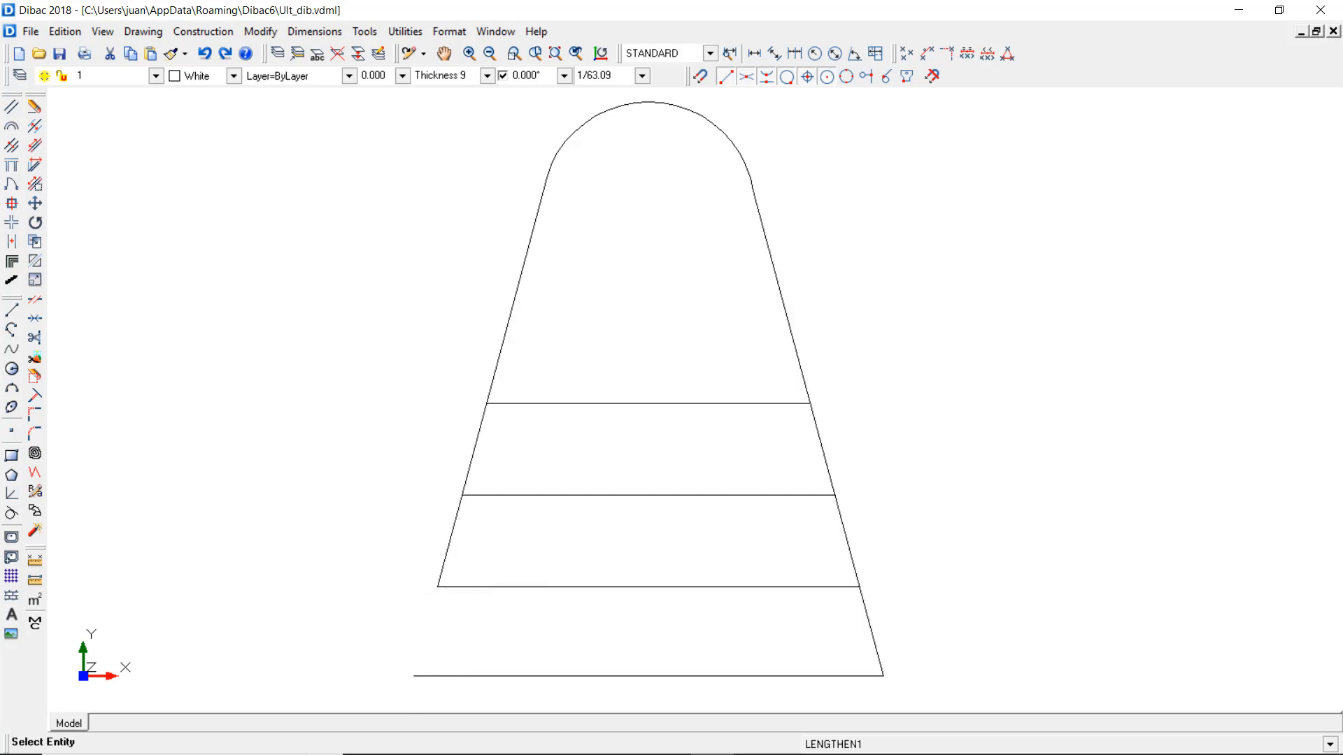
left_click(858, 580)
left_click(838, 492)
- Shorten the left slanted side to the middle horizontal line, then lengthen it down to the base line's left end
left_click(443, 563)
left_click(477, 495)
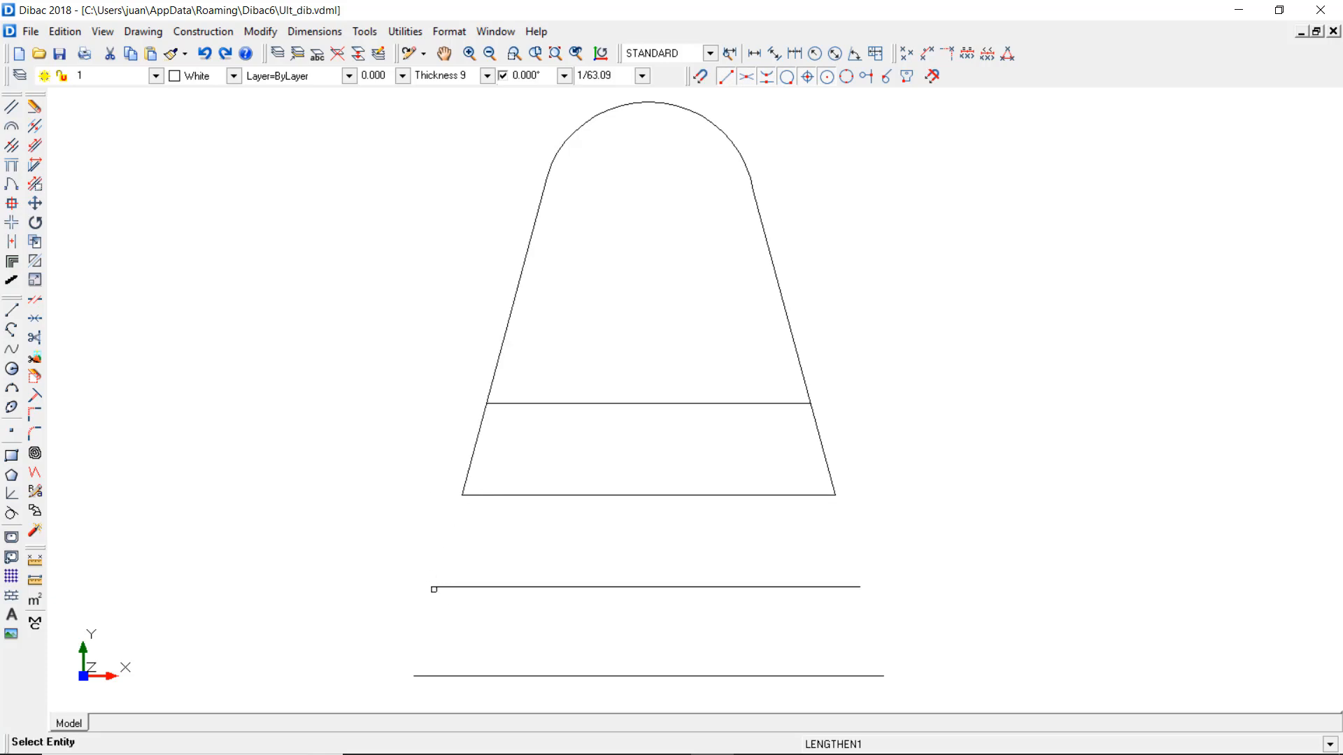
left_click(462, 498)
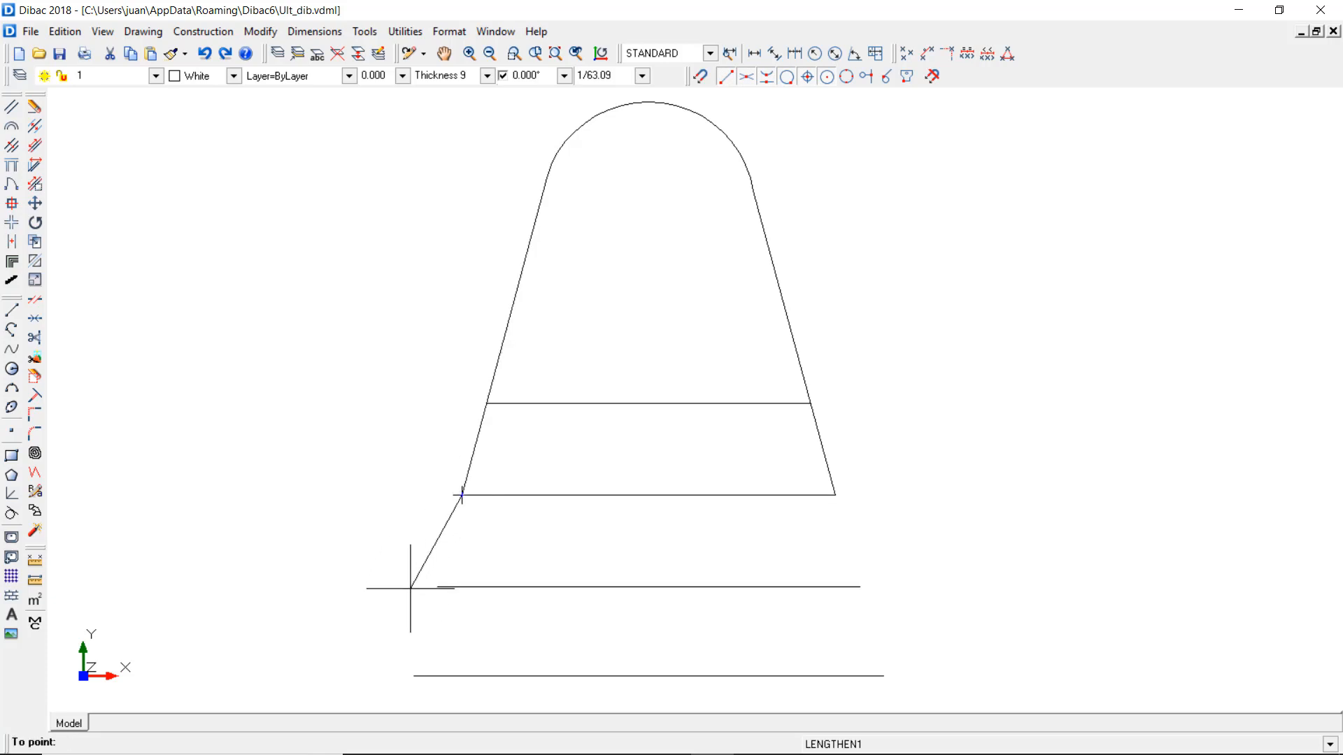
left_click(414, 675)
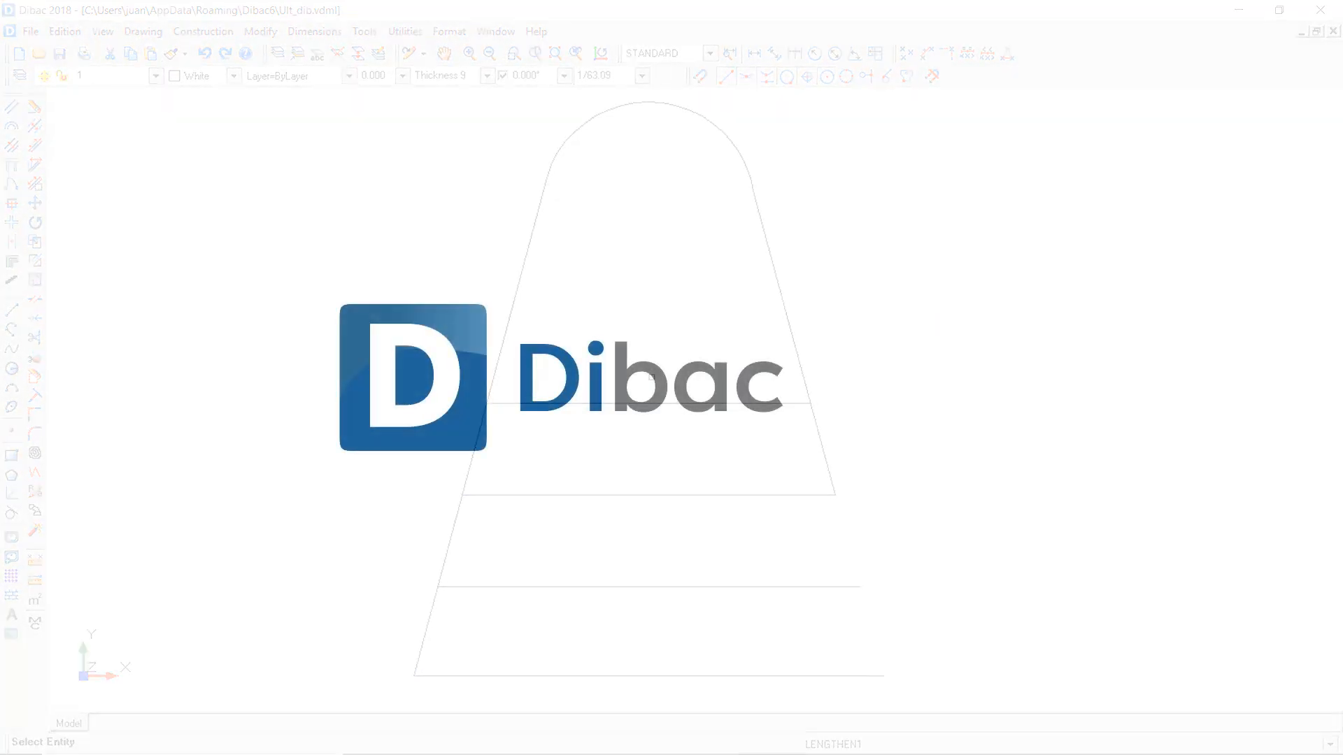